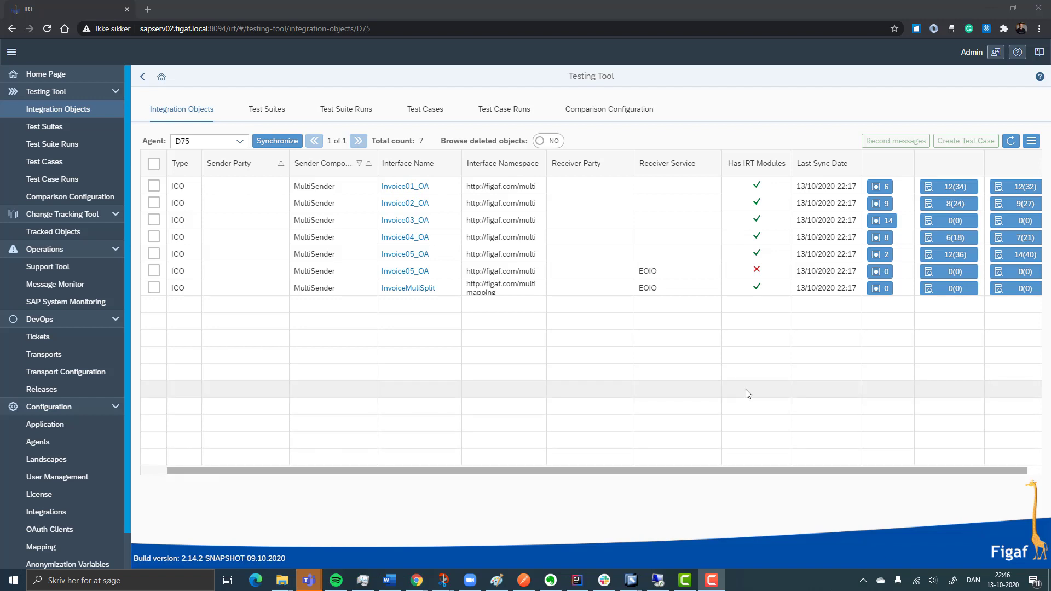
Begin a recording request for the InvoiceMuliSplit integration object in a new test suite titled "complext demo"
click(154, 288)
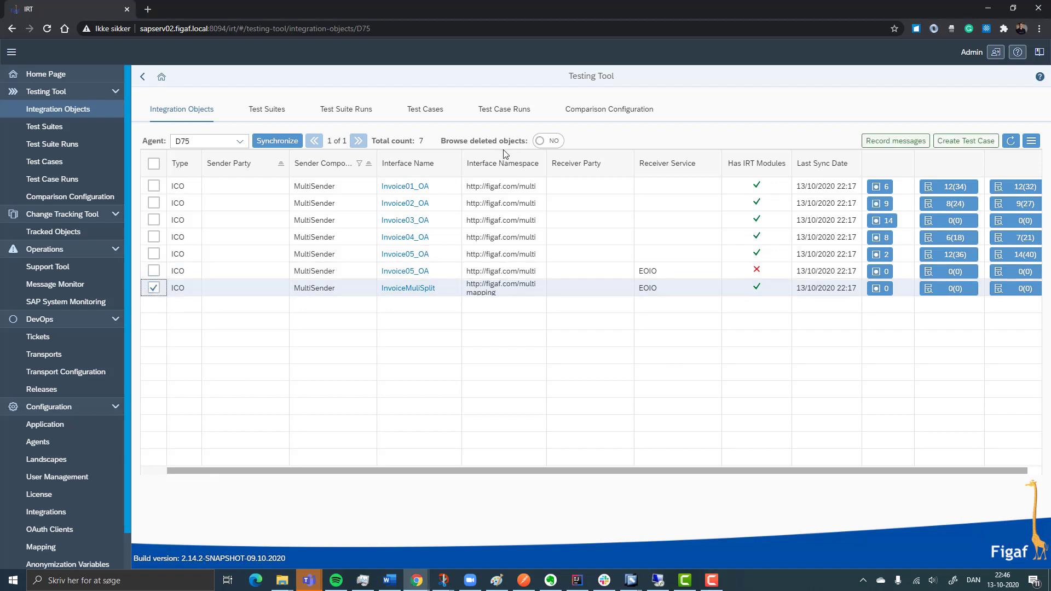
click(887, 143)
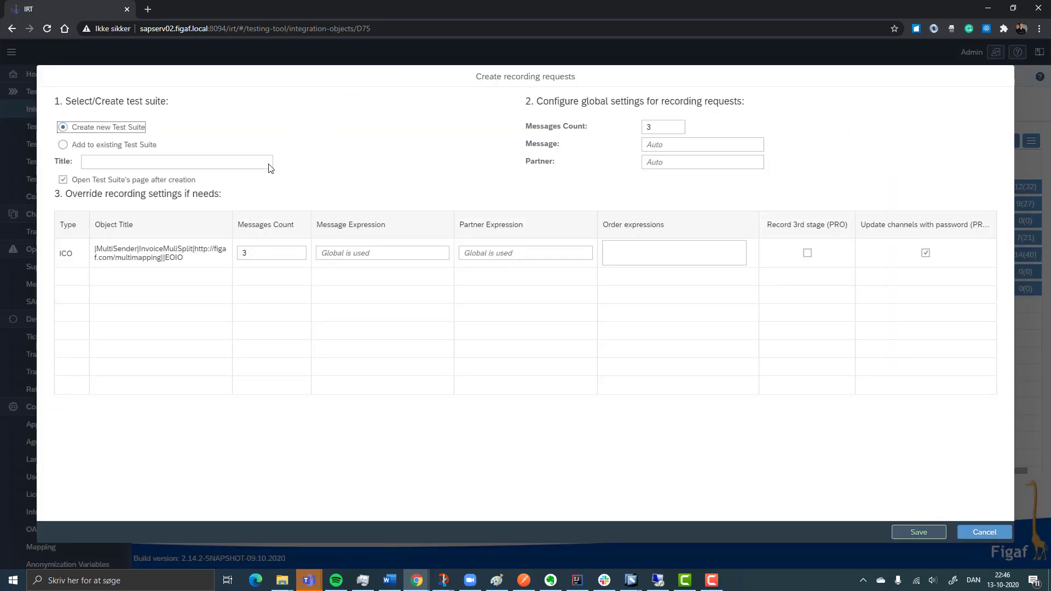
click(250, 161)
text(co)
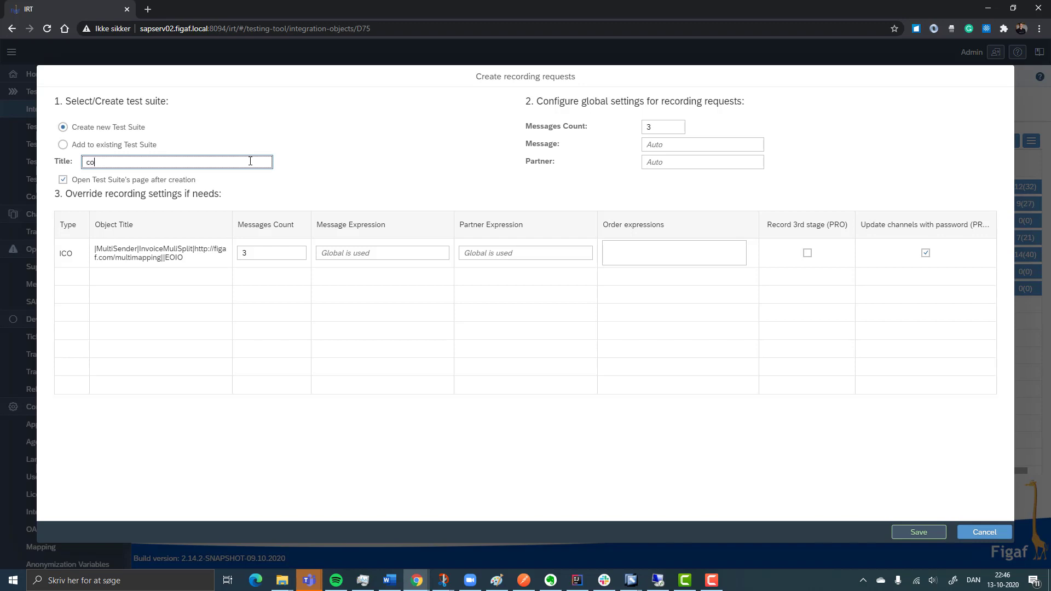
text(mplext dem)
Set the global message to "demo" and the partner to "//Seller", and save the recording request
key(Tab)
key(Tab)
key(Tab)
text(dem)
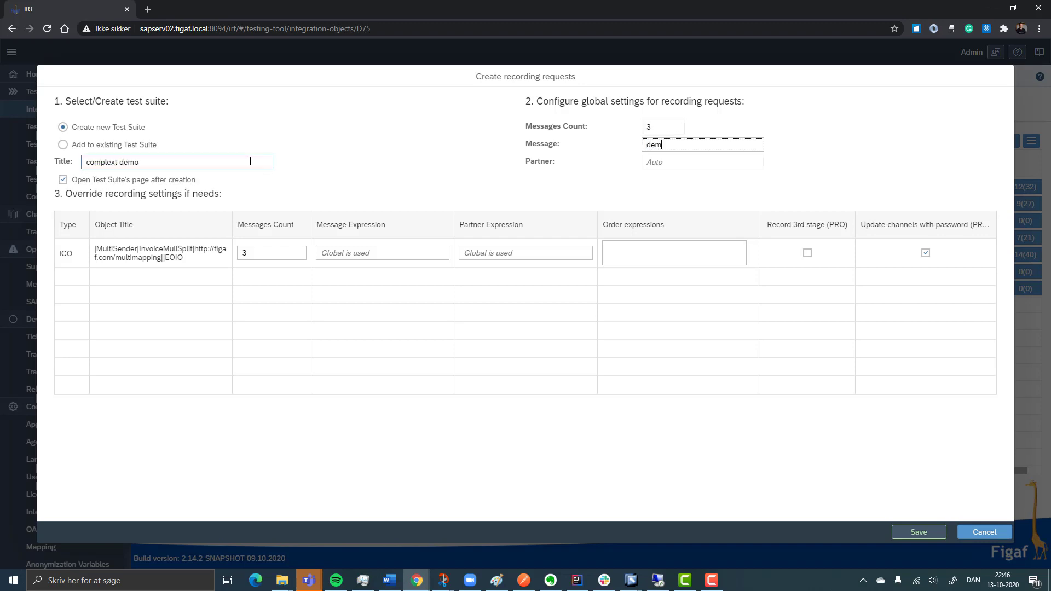
text(p)
key(BackSpace)
key(BackSpace)
text(mo)
key(Tab)
text(//)
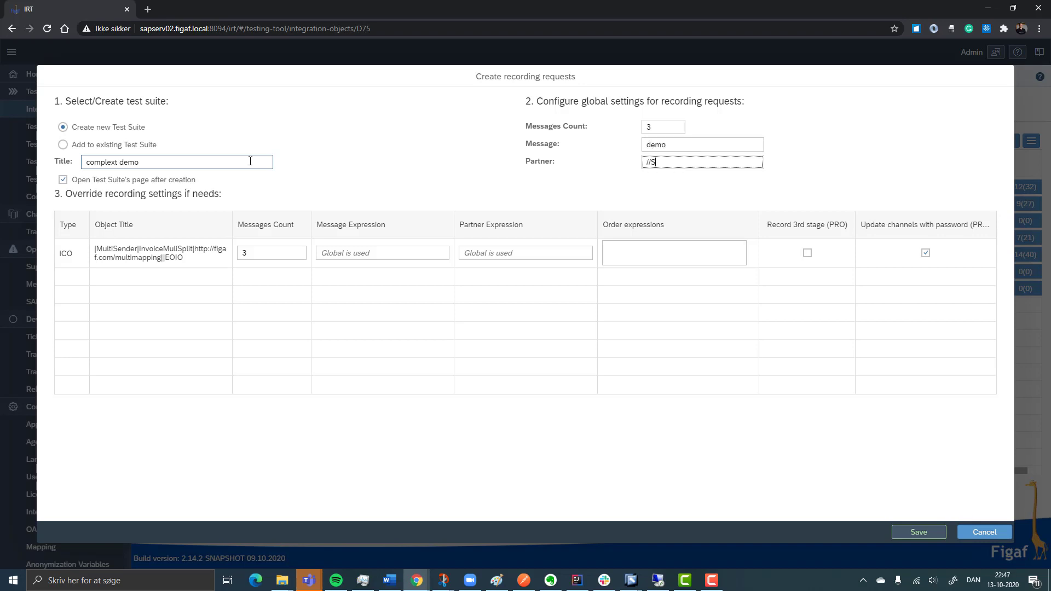
text(Seller)
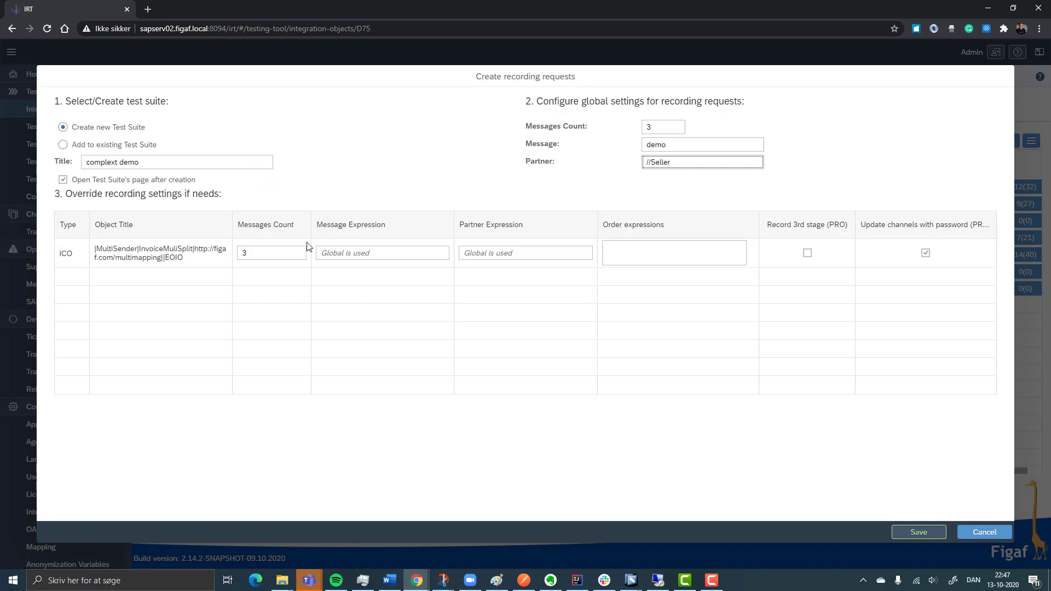
click(675, 245)
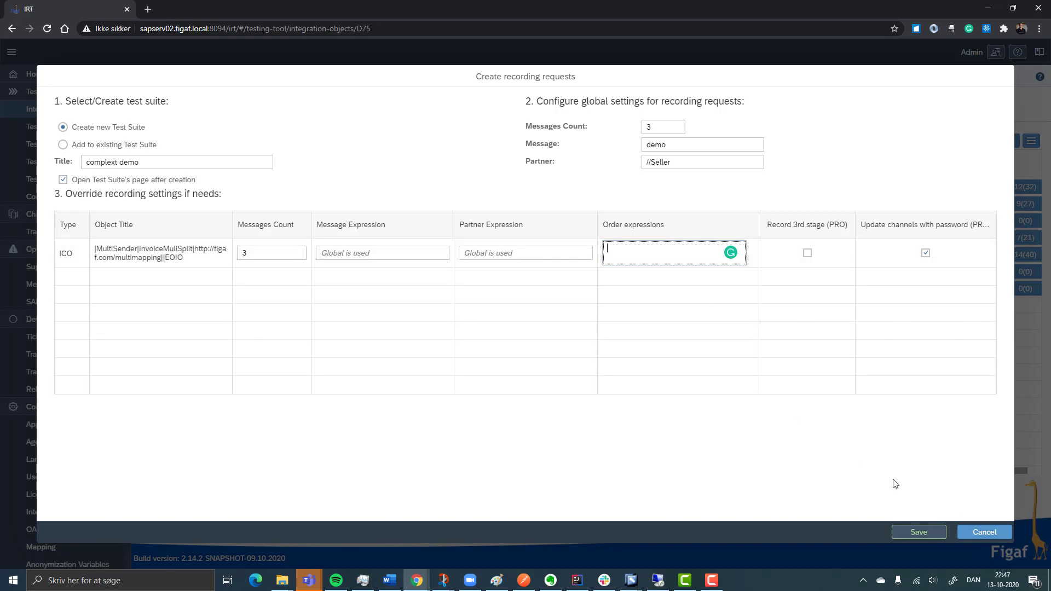
click(910, 534)
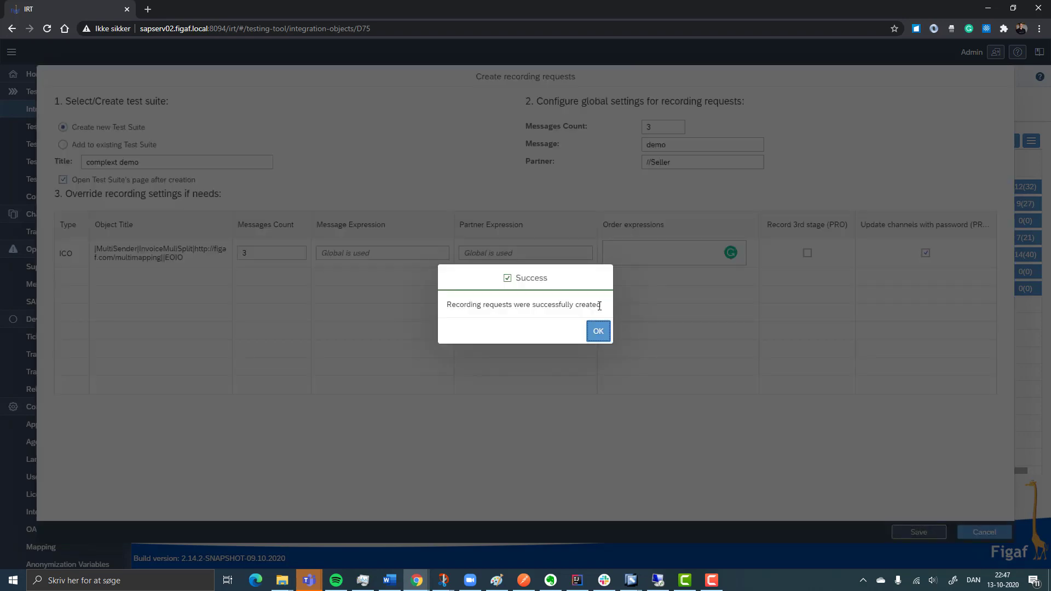
click(597, 331)
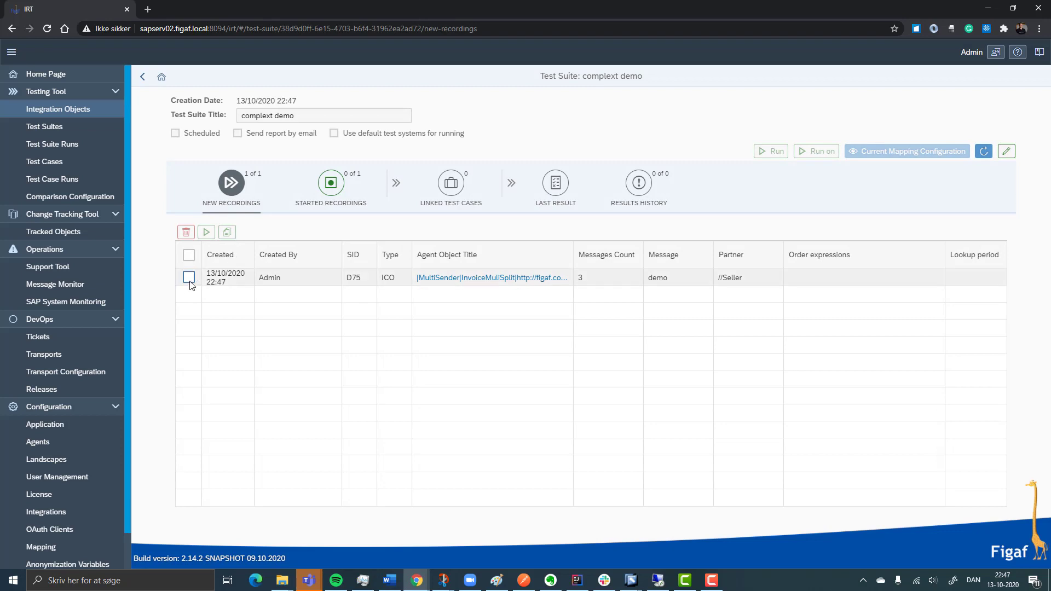
Start the new InvoiceMuliSplit recording in the test suite
click(188, 277)
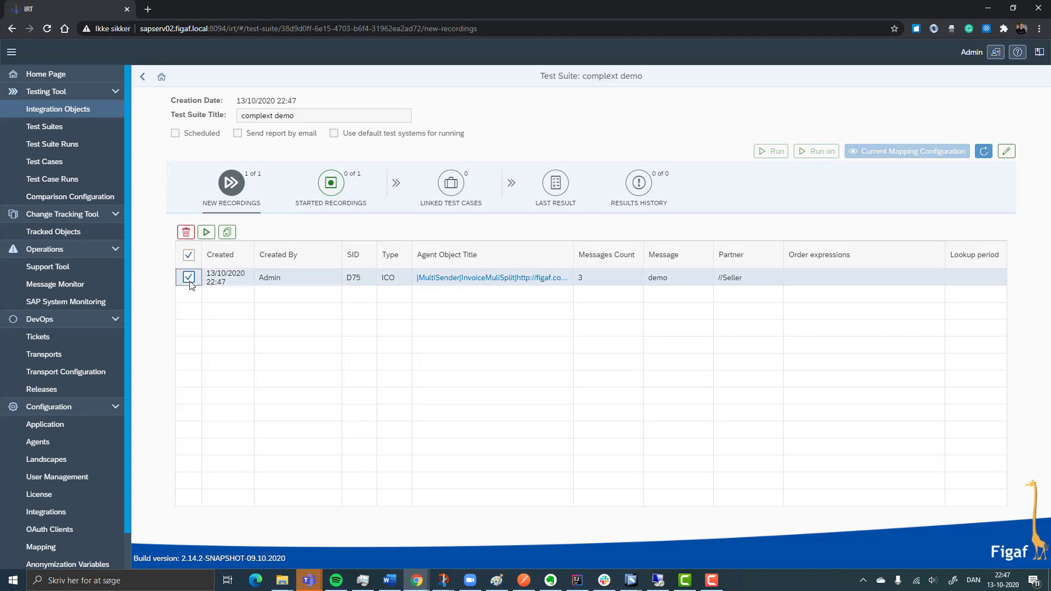
click(206, 232)
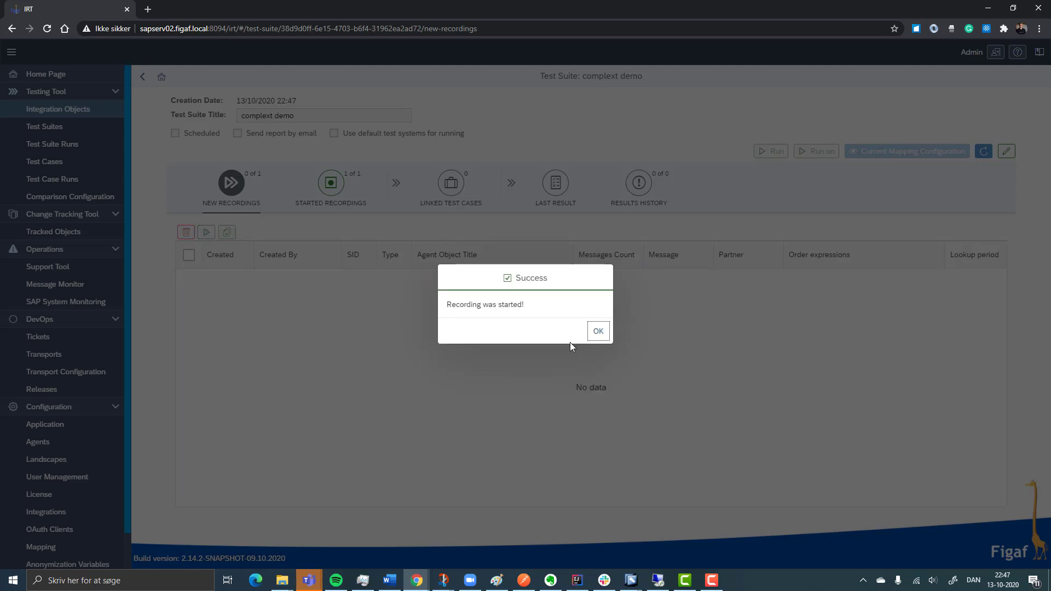
click(598, 334)
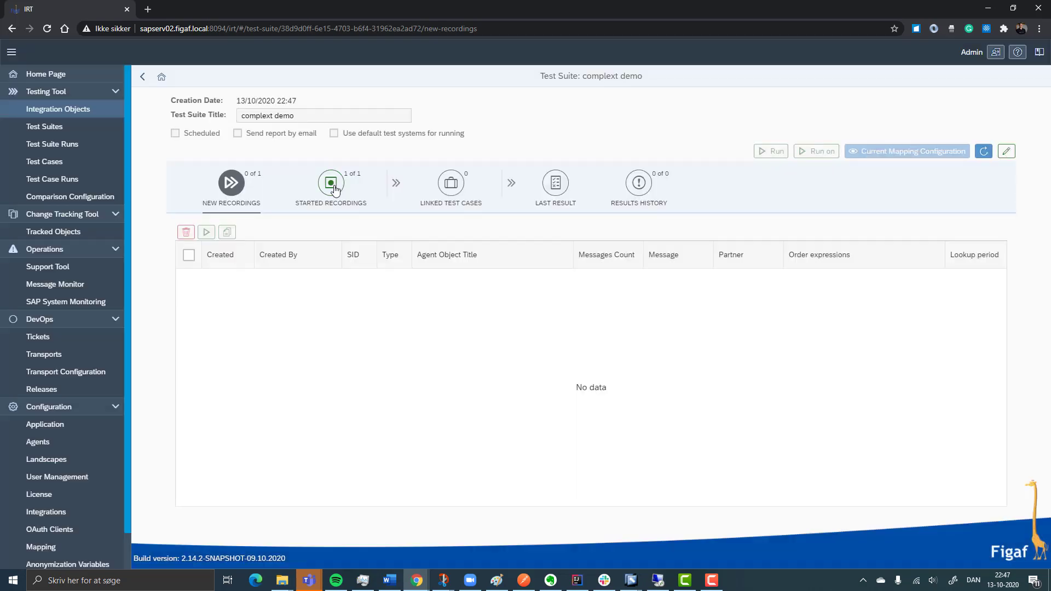
Open the started recording's details and view the payload of the first group's outbound InvoiceLineSplit_IA message in outbound group 1
click(332, 188)
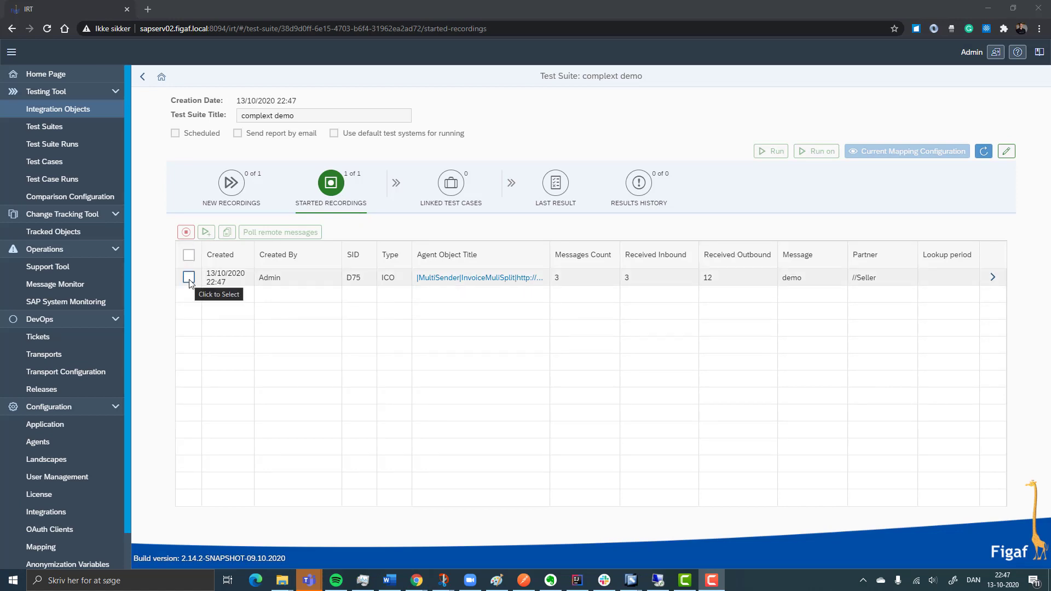
click(992, 278)
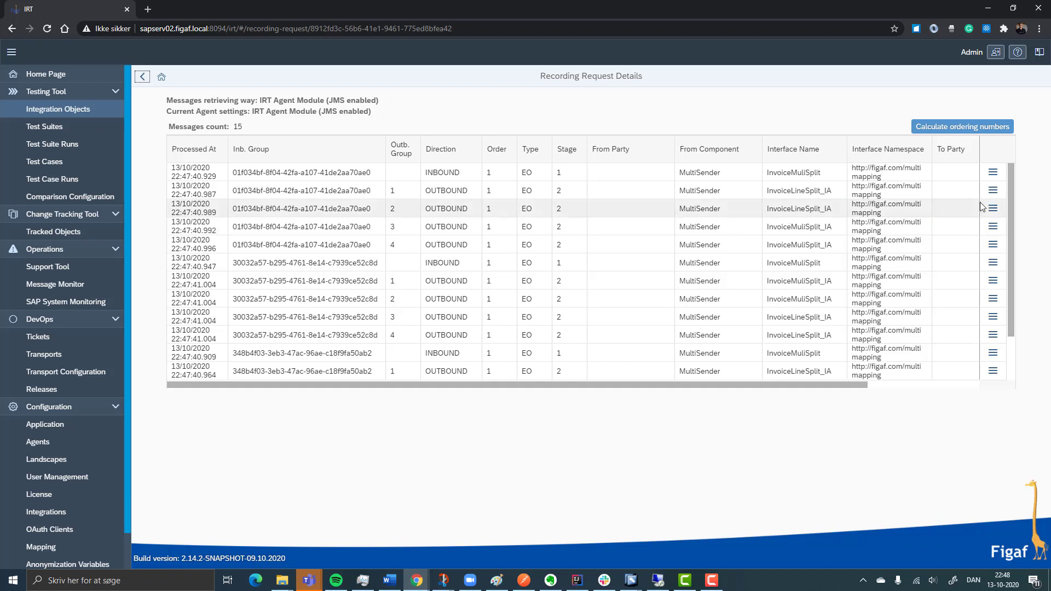
click(993, 193)
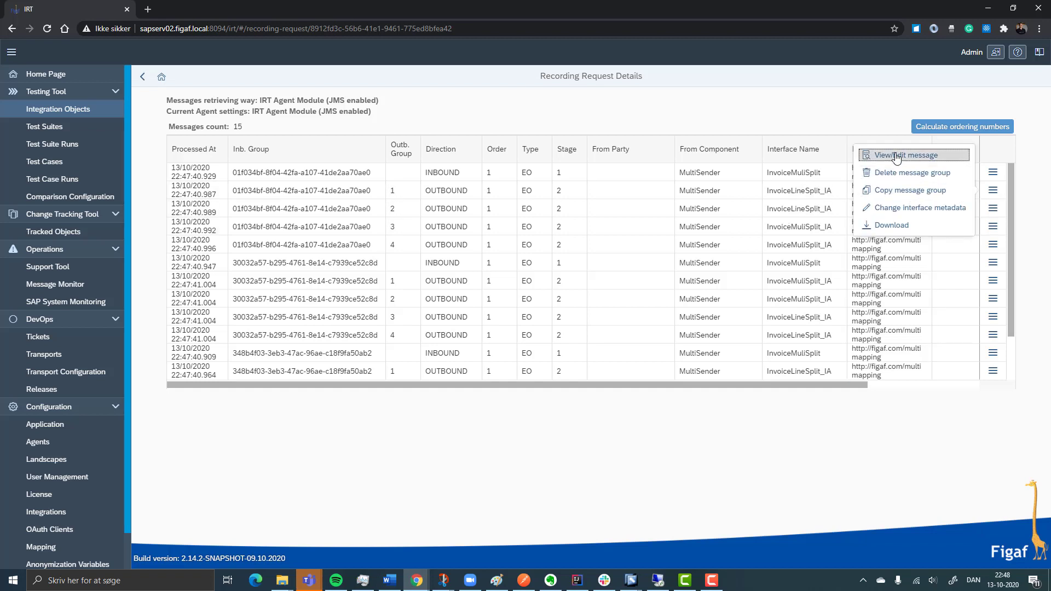
click(896, 158)
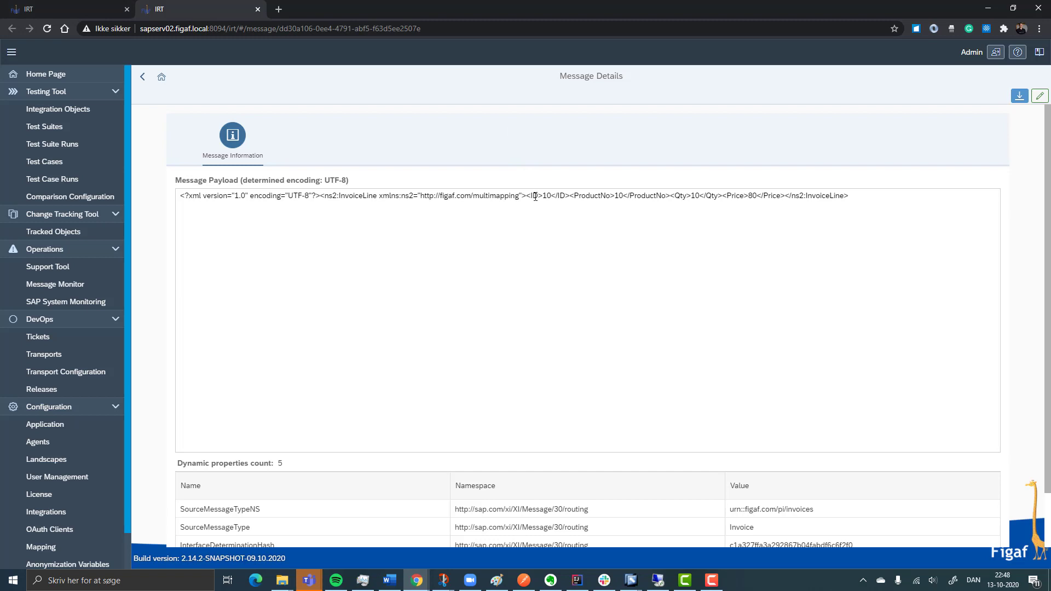
click(98, 5)
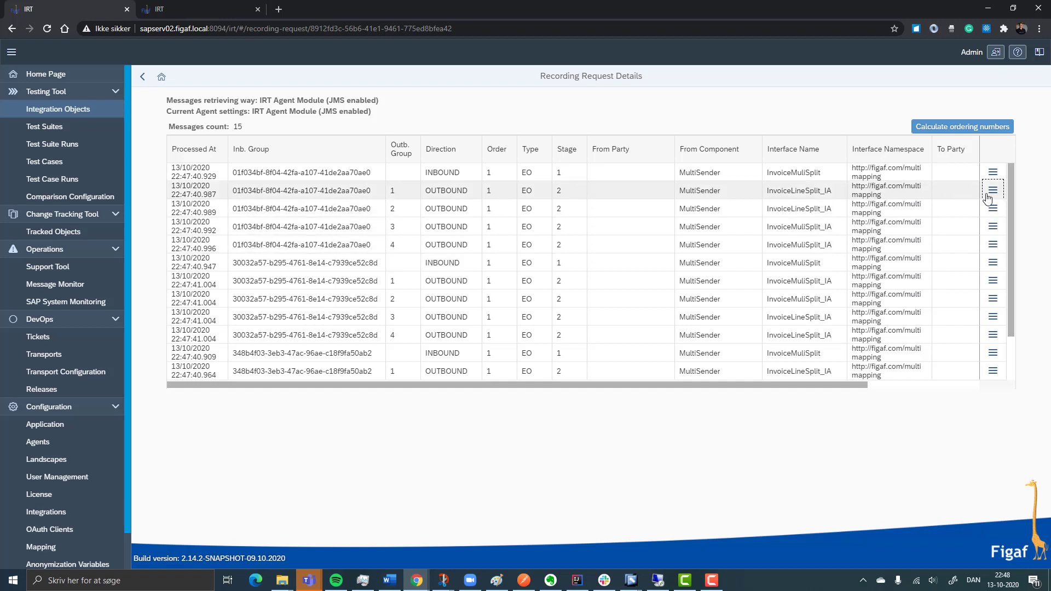
View the payload of the first group's outbound InvoiceMuliSplit_IA message in outbound group 3, and return to the recorded messages
click(992, 226)
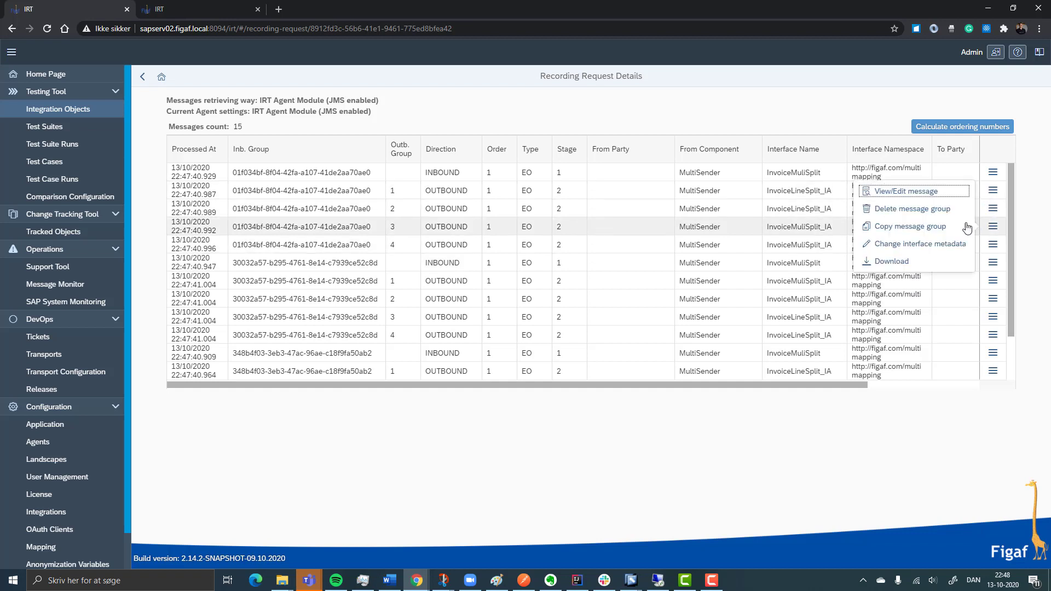
click(864, 191)
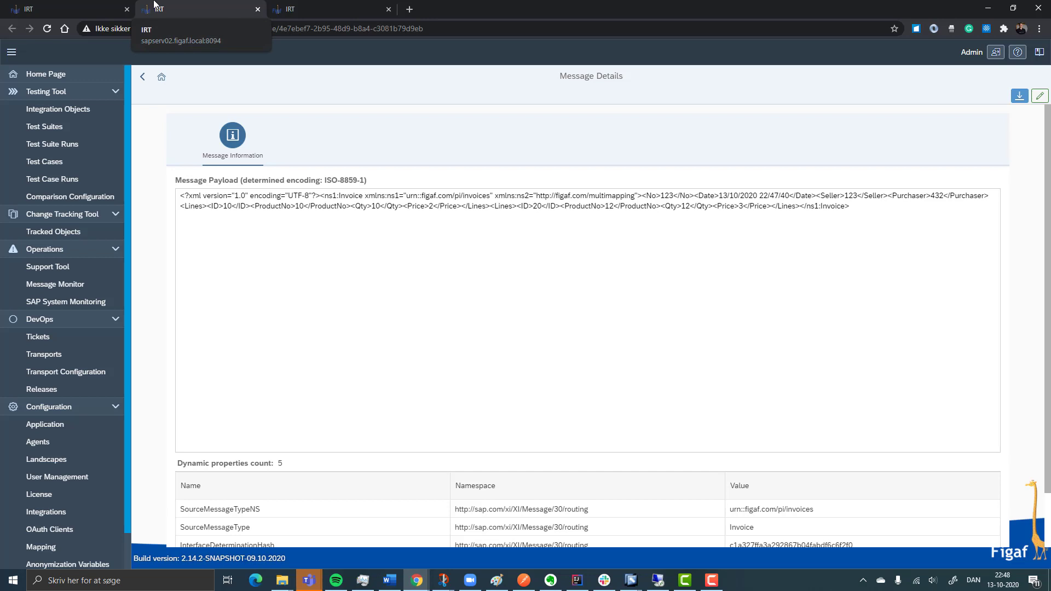
click(73, 8)
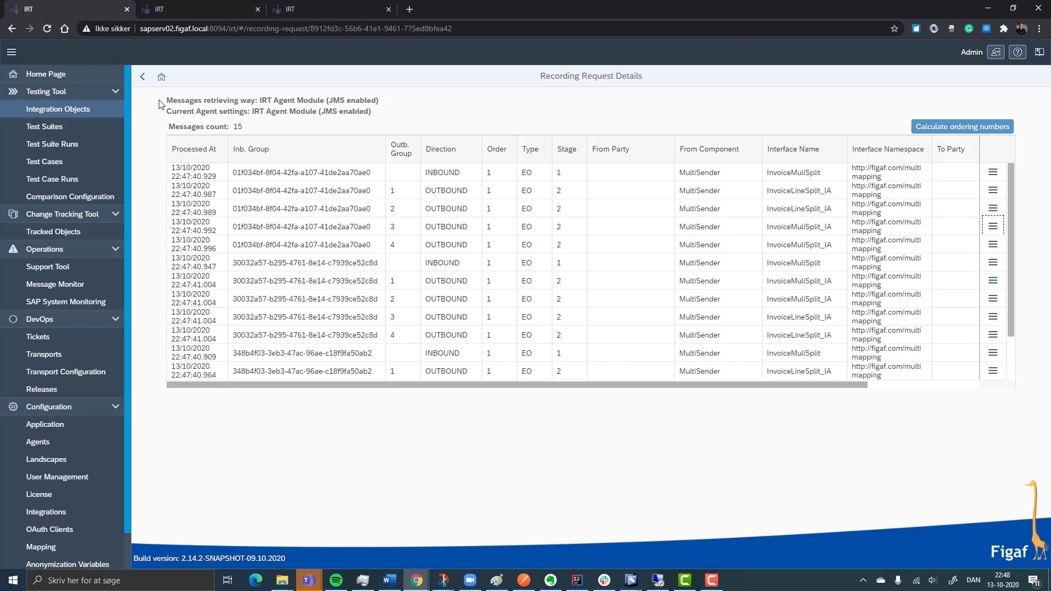
Try to create a regression test case from the started InvoiceMuliSplit recording
click(142, 82)
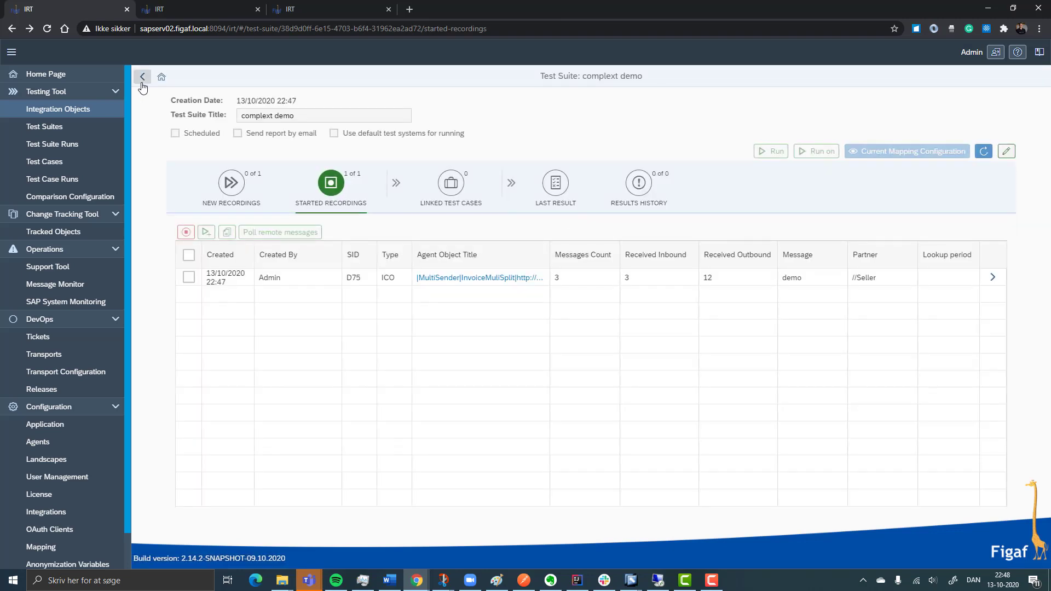
click(190, 276)
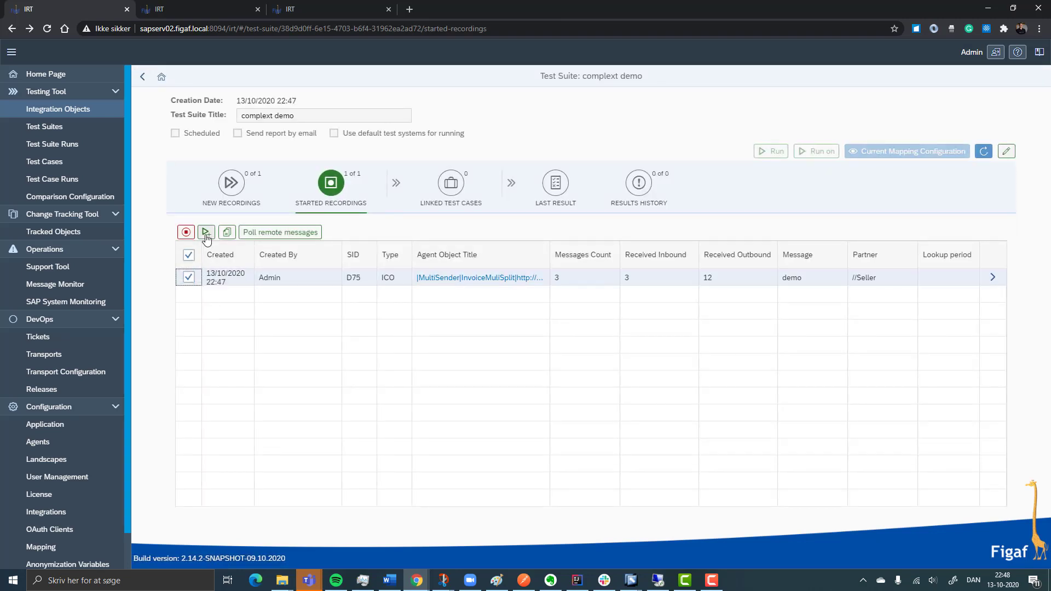
click(206, 232)
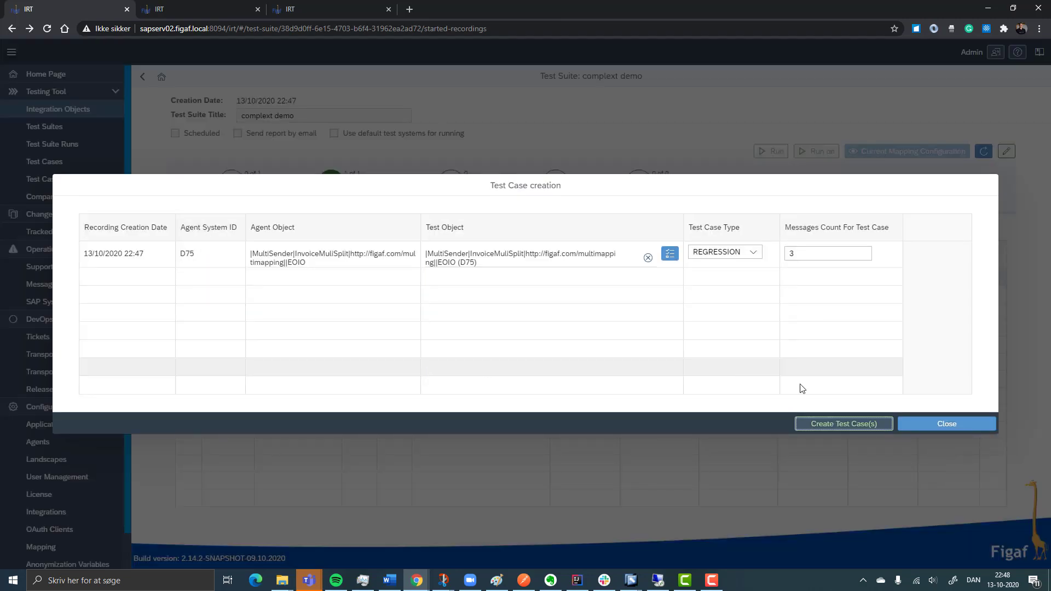
click(819, 426)
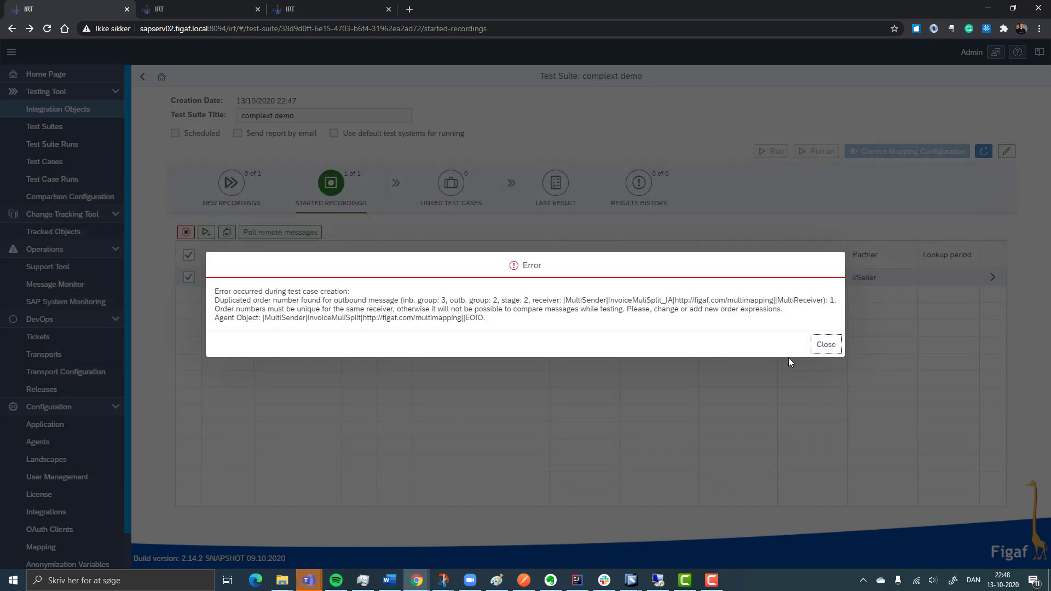
click(819, 352)
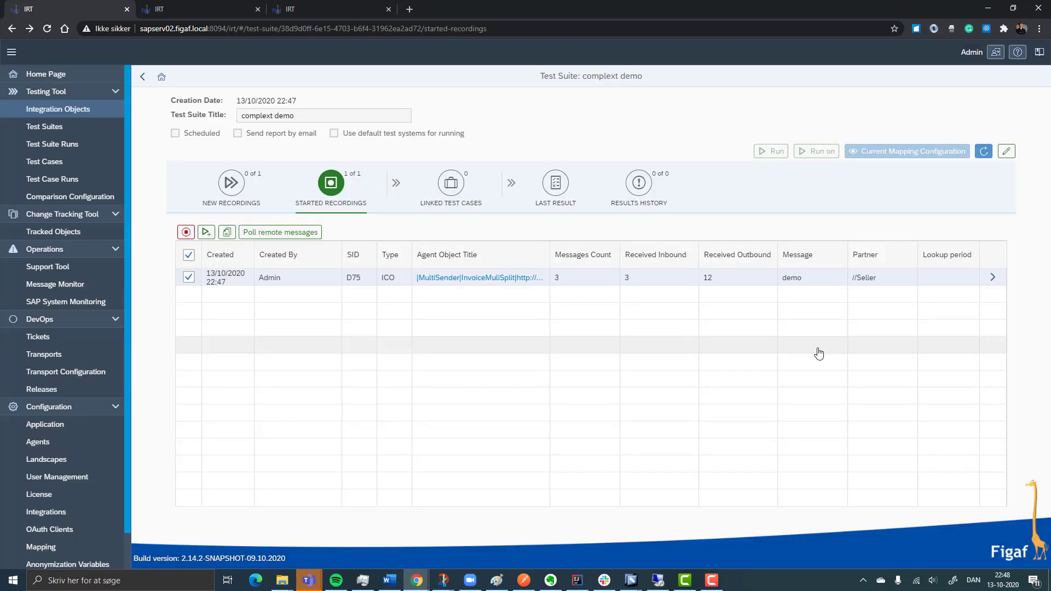
Set the order expression to //ID in the InvoiceMuliSplit object's recording configuration and save it
click(500, 279)
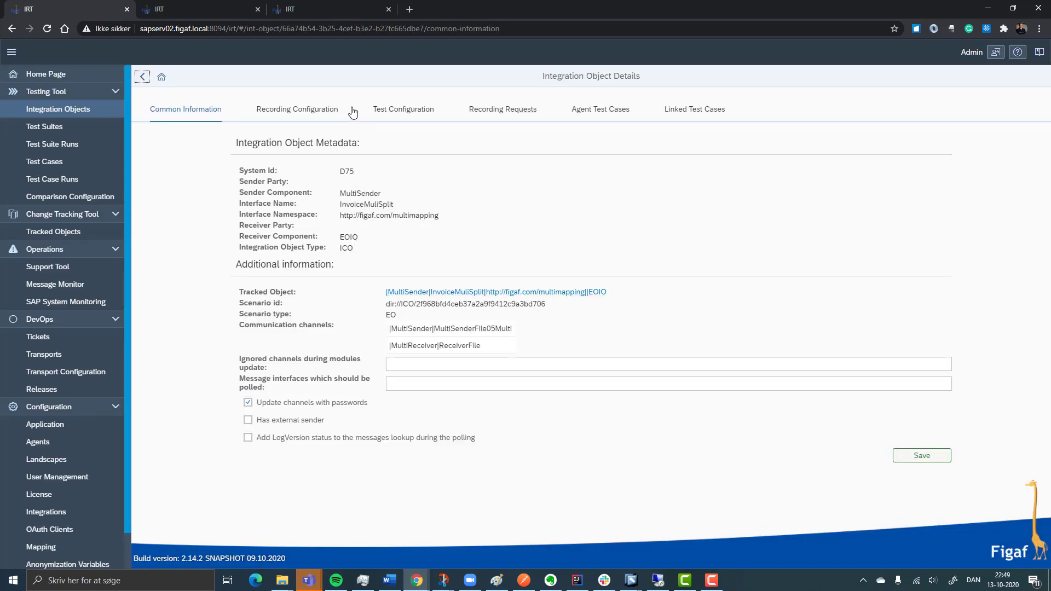
click(304, 107)
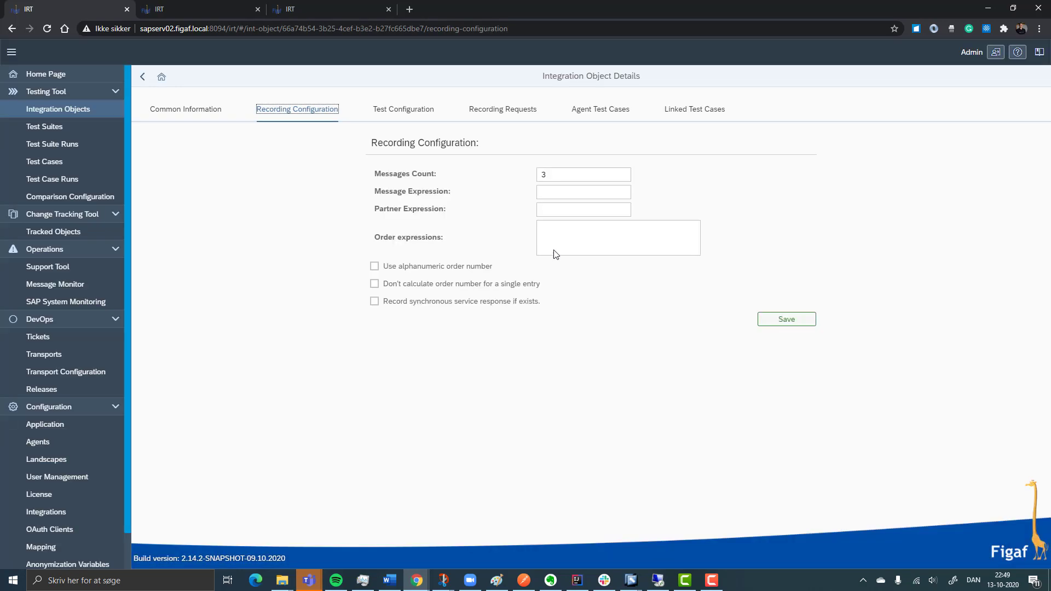
click(577, 241)
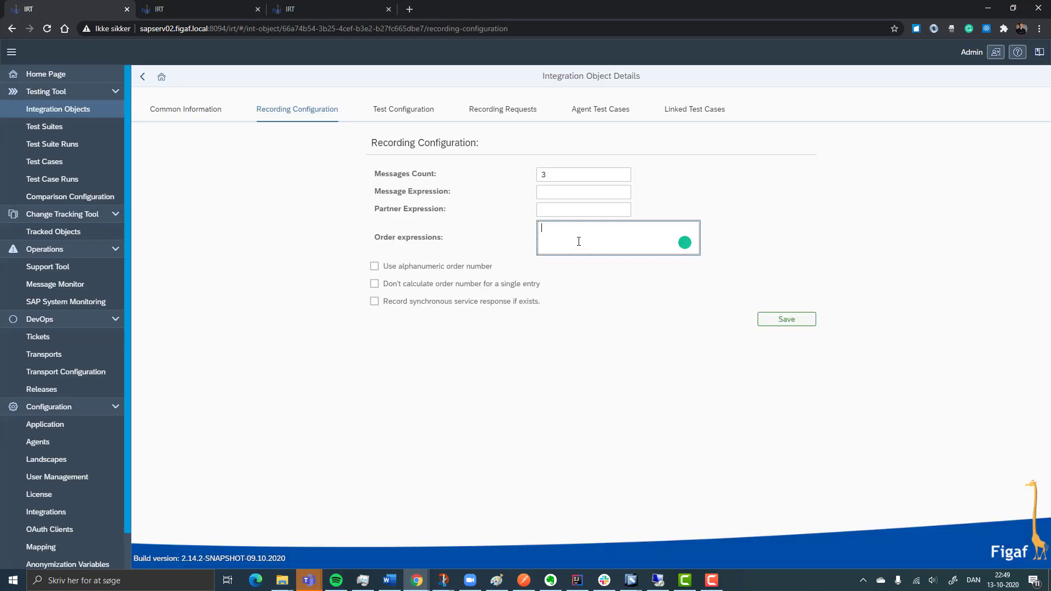
text(//ID)
click(772, 319)
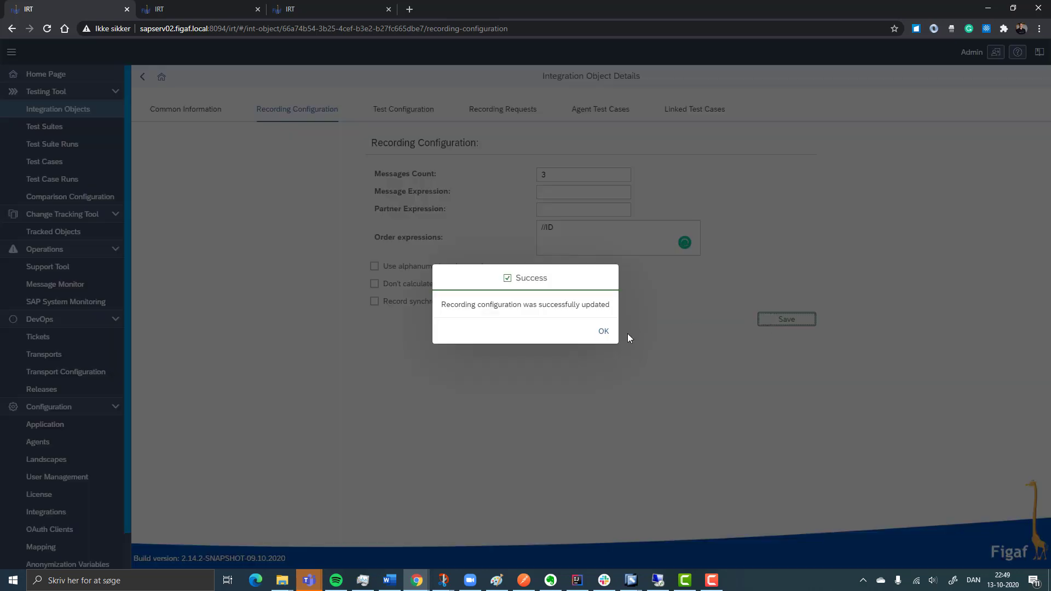
click(603, 331)
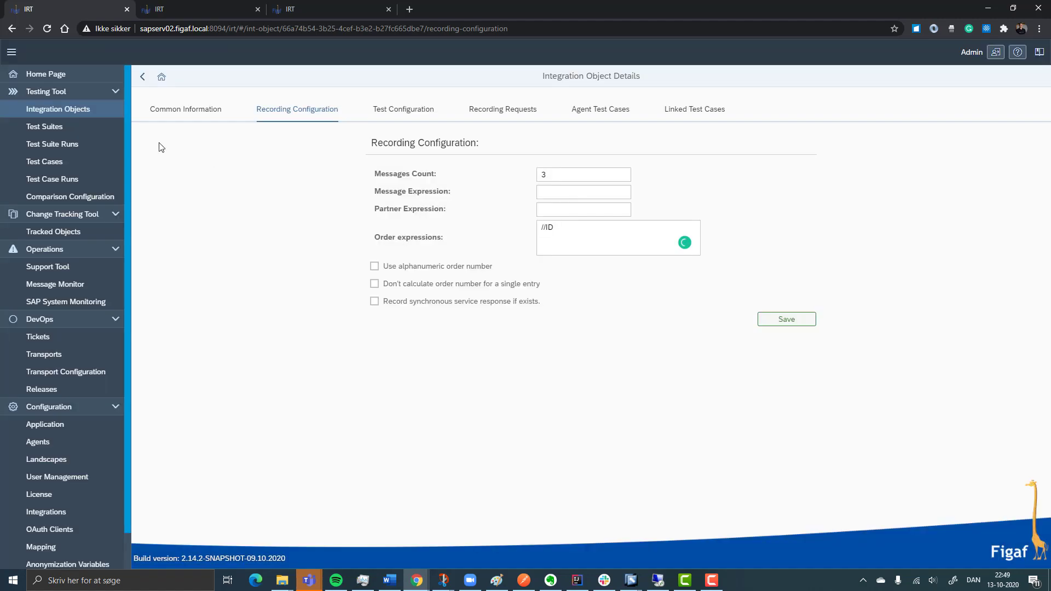
Return to the started recording's details and calculate the ordering numbers for its messages
click(142, 78)
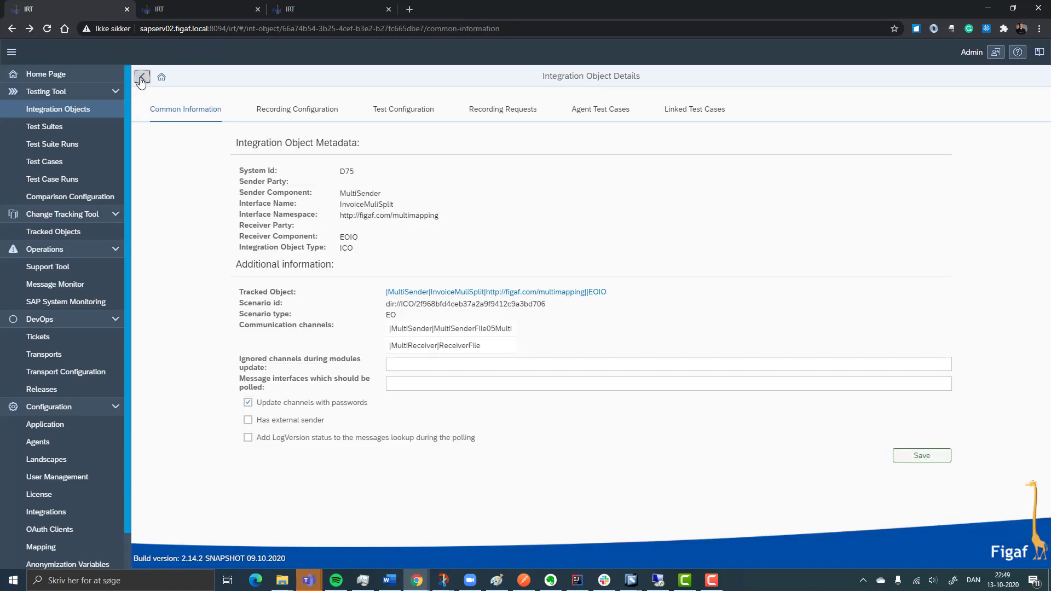
click(142, 77)
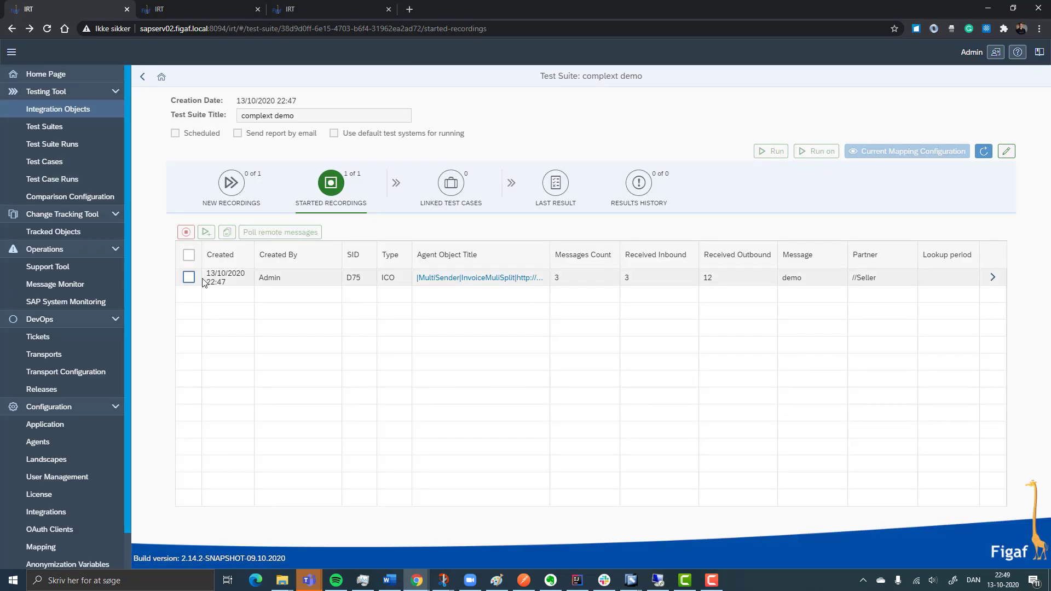
click(991, 278)
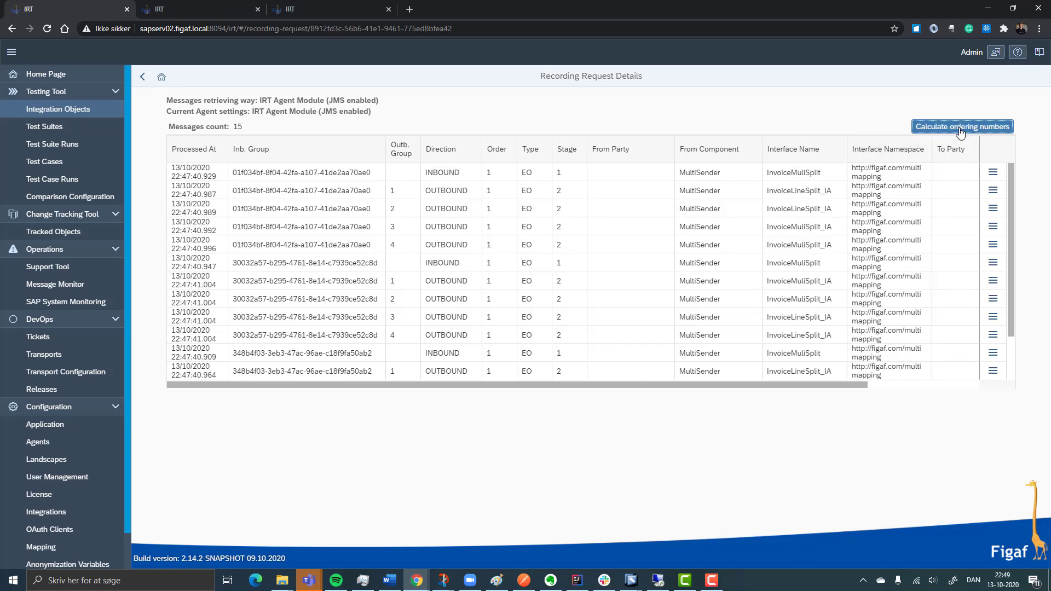
click(960, 130)
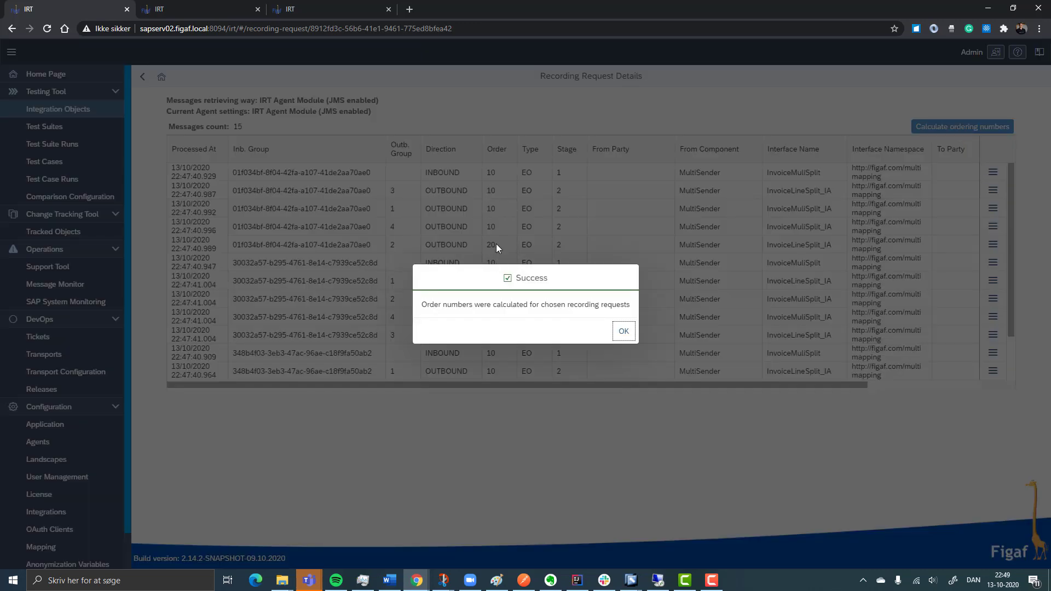
Return to the test suite's started recordings and review the invoice message payload that is already open for its ordering fields
click(620, 333)
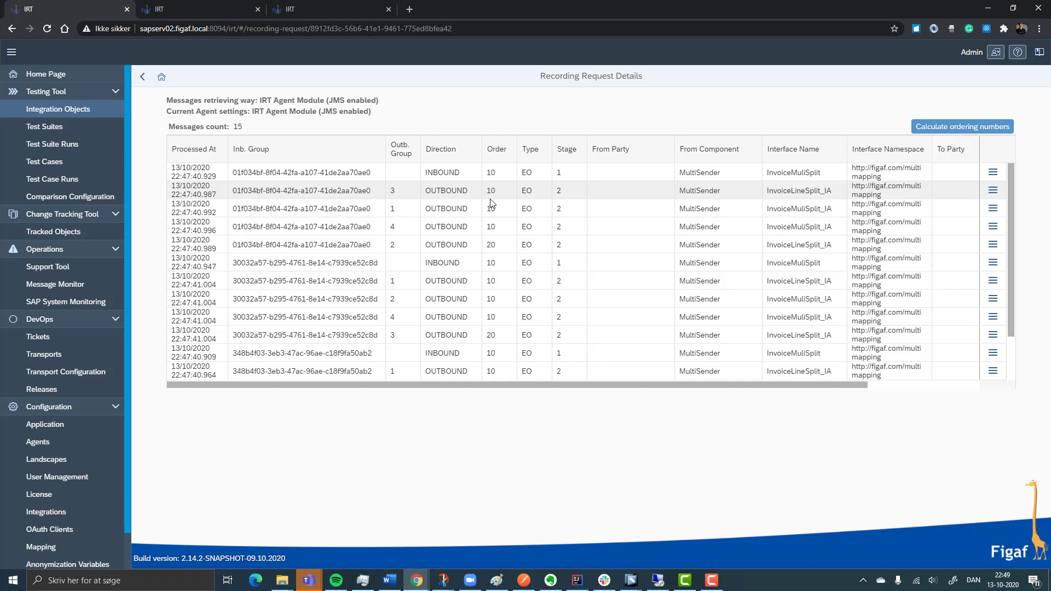
click(142, 76)
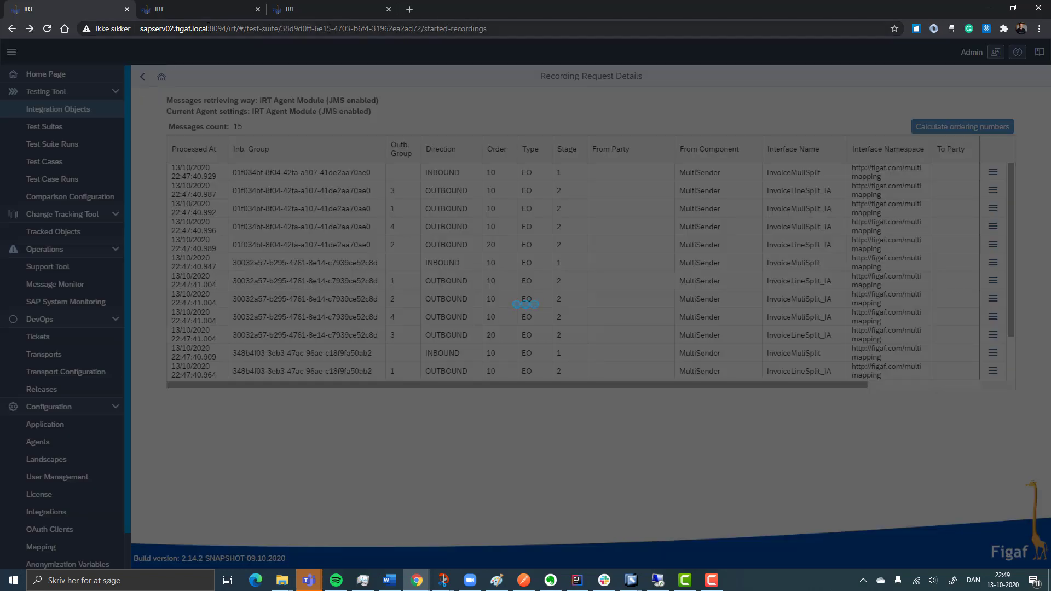
click(211, 2)
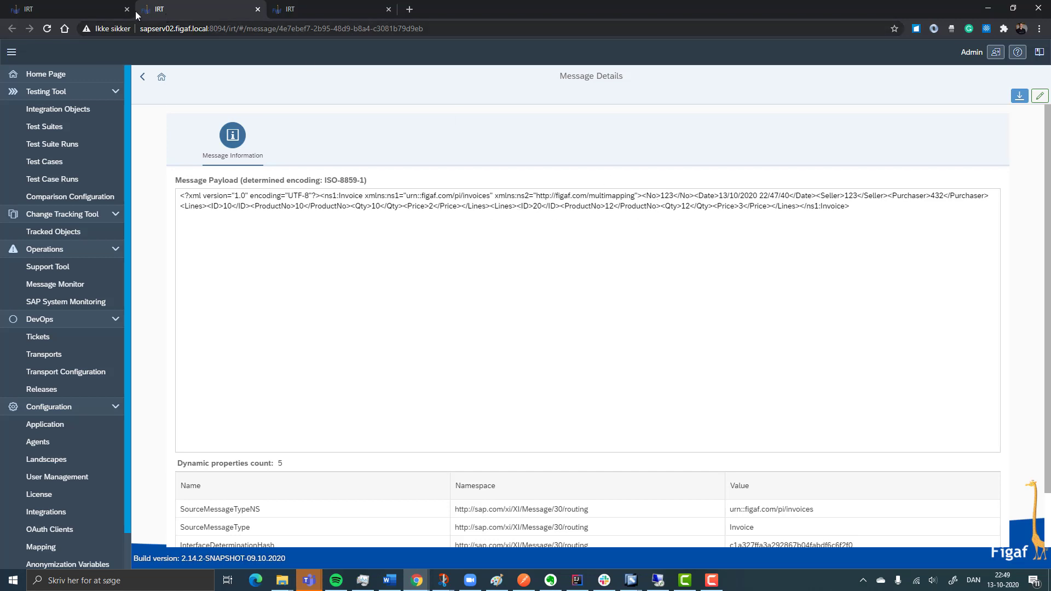
click(81, 5)
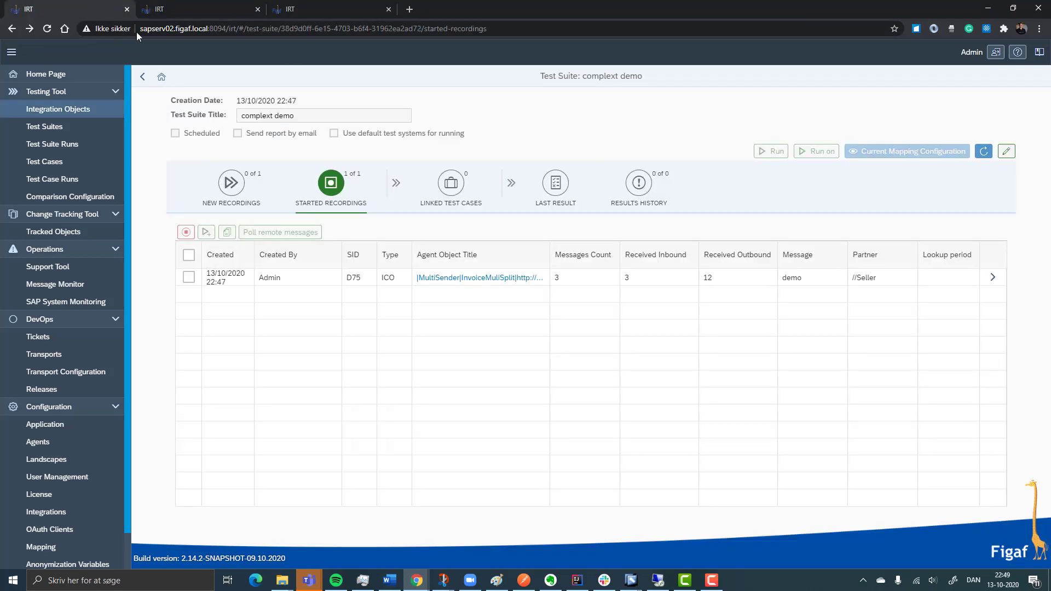
Set the order expression to concat(//No,//ID) in the InvoiceMuliSplit object's recording configuration and save it
click(498, 282)
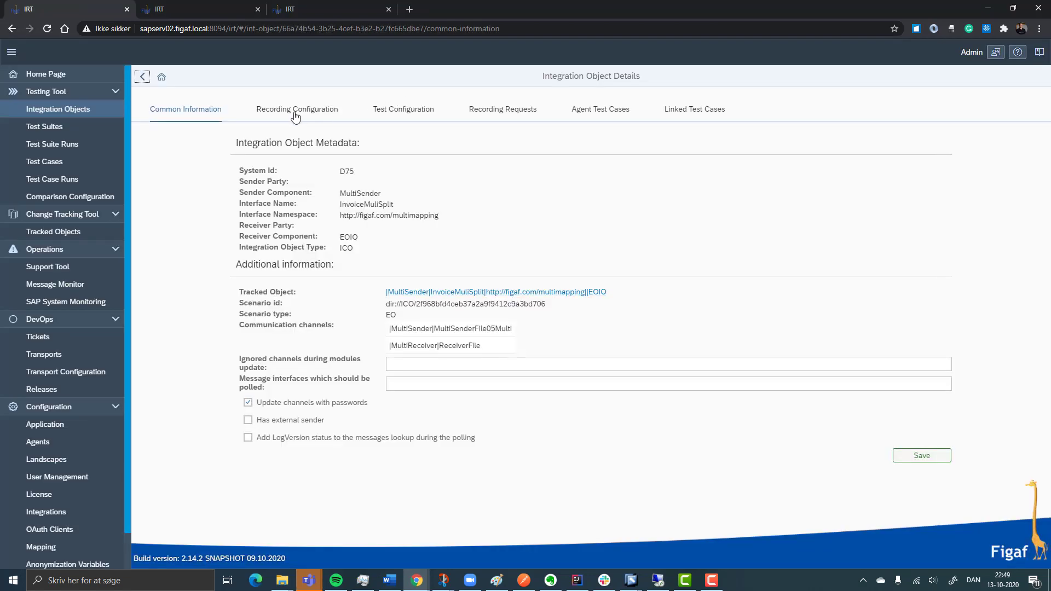
click(295, 112)
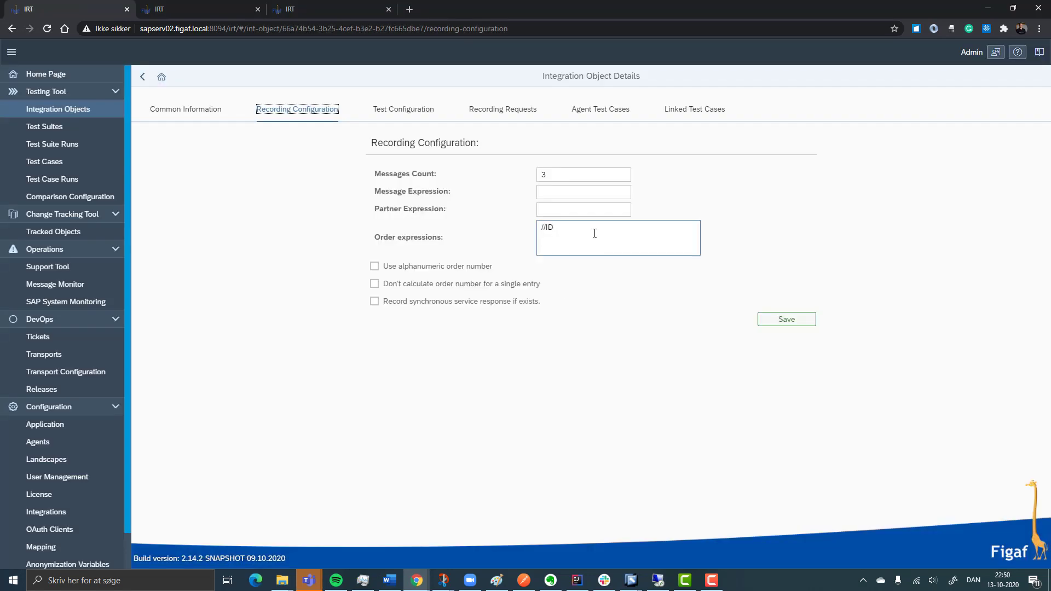
triple_click(594, 233)
text(concat(//No,//ID))
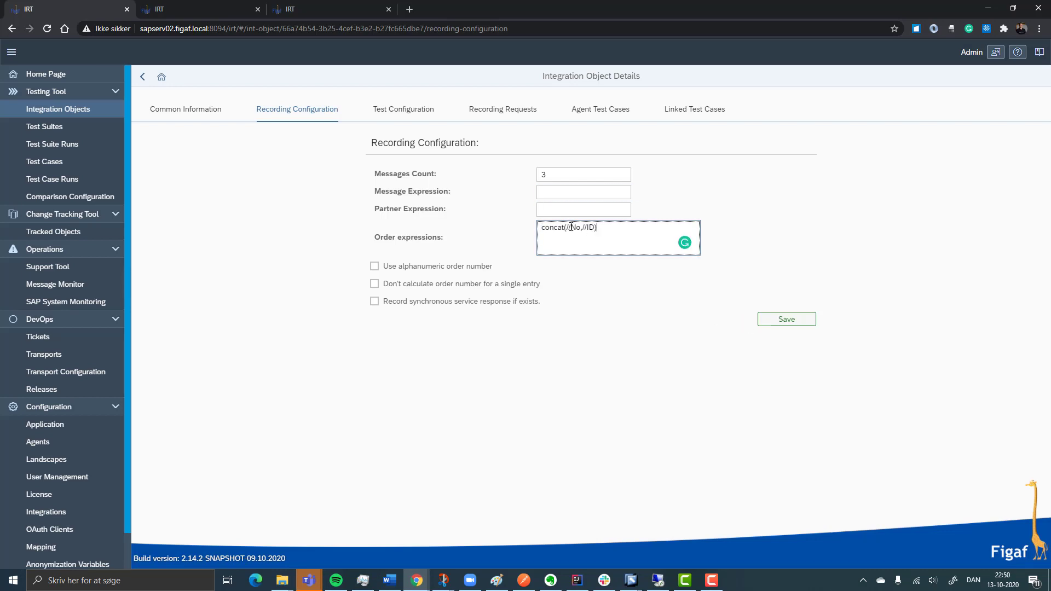
click(770, 327)
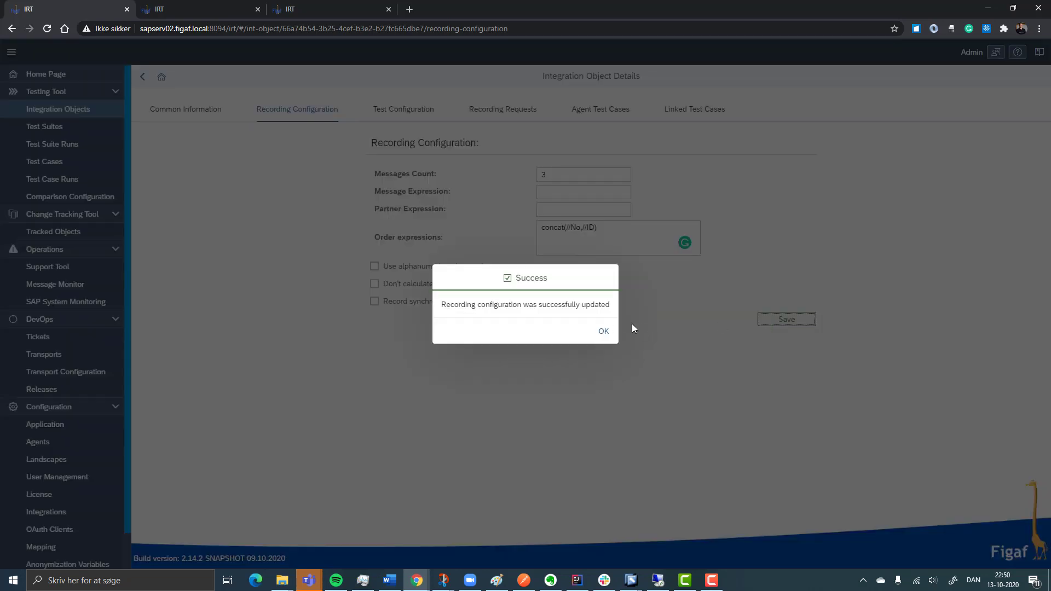
click(602, 332)
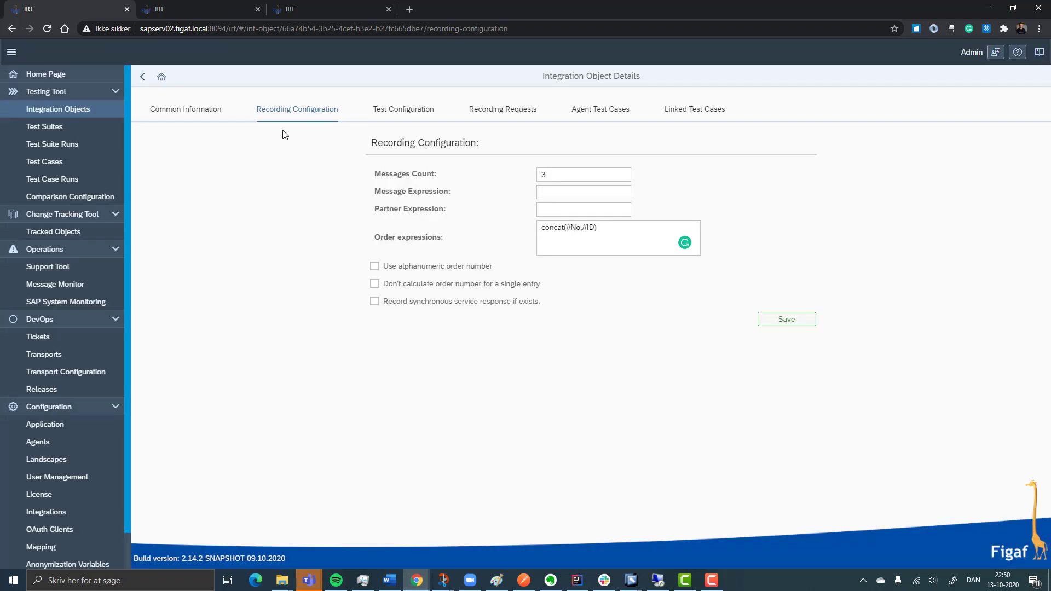
Recalculate the ordering numbers for the started recording's messages and compare the outbound messages' order values within the first inbound group
click(151, 80)
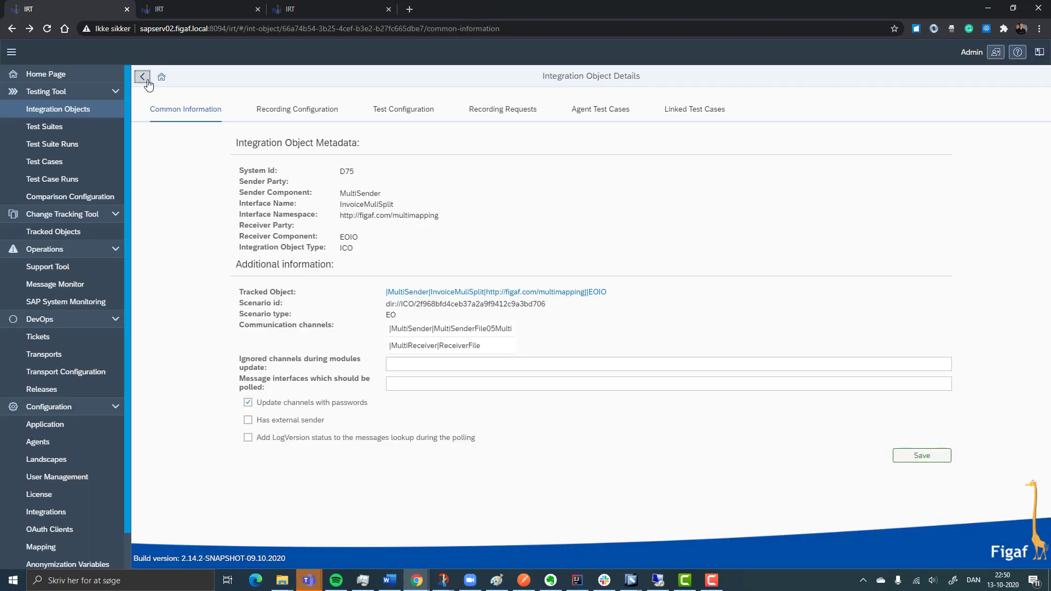
click(142, 76)
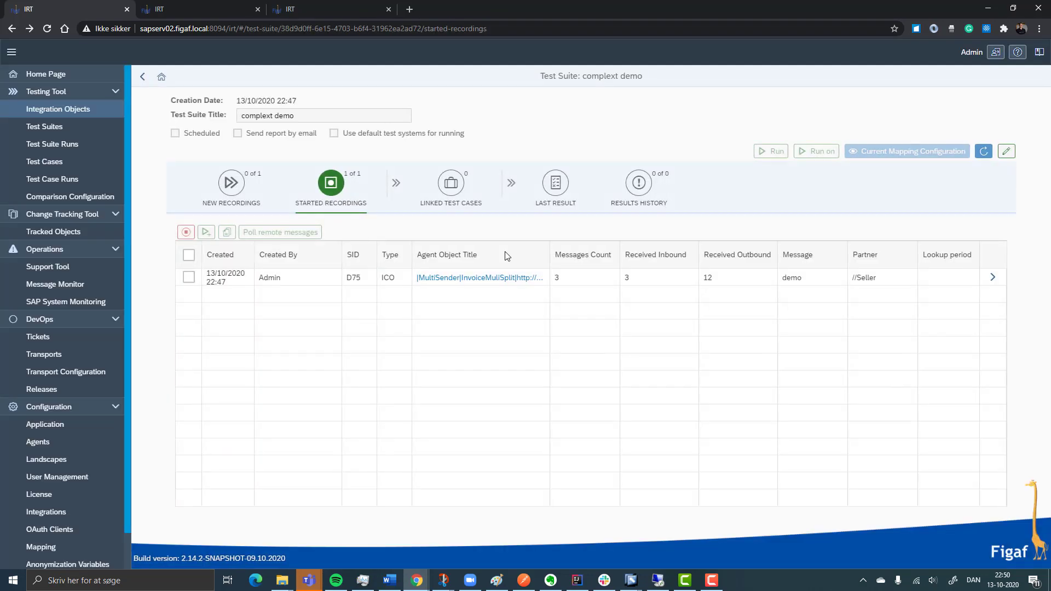
click(1000, 280)
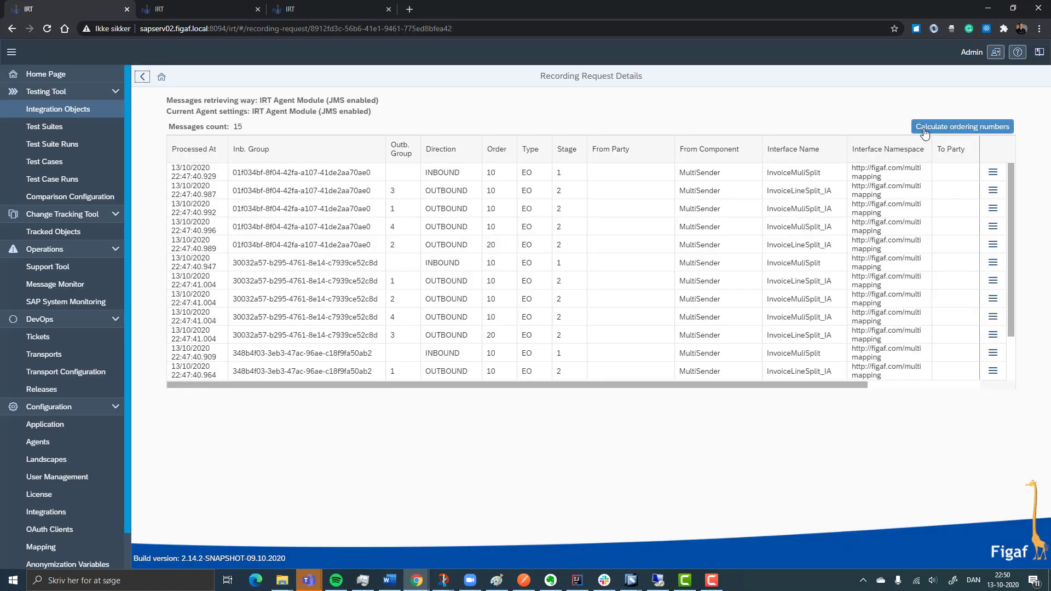
click(924, 131)
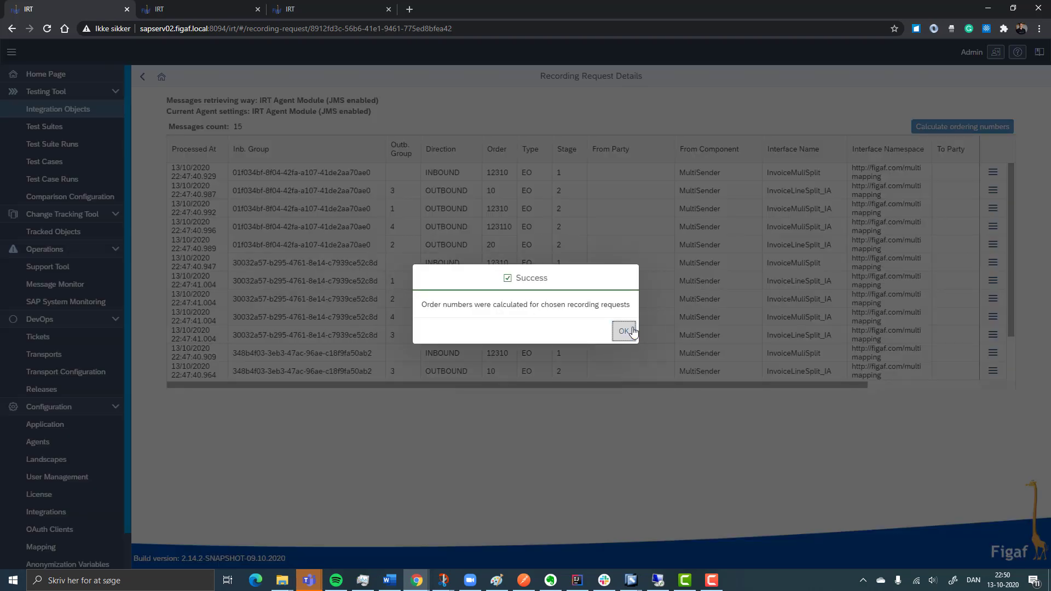
click(624, 331)
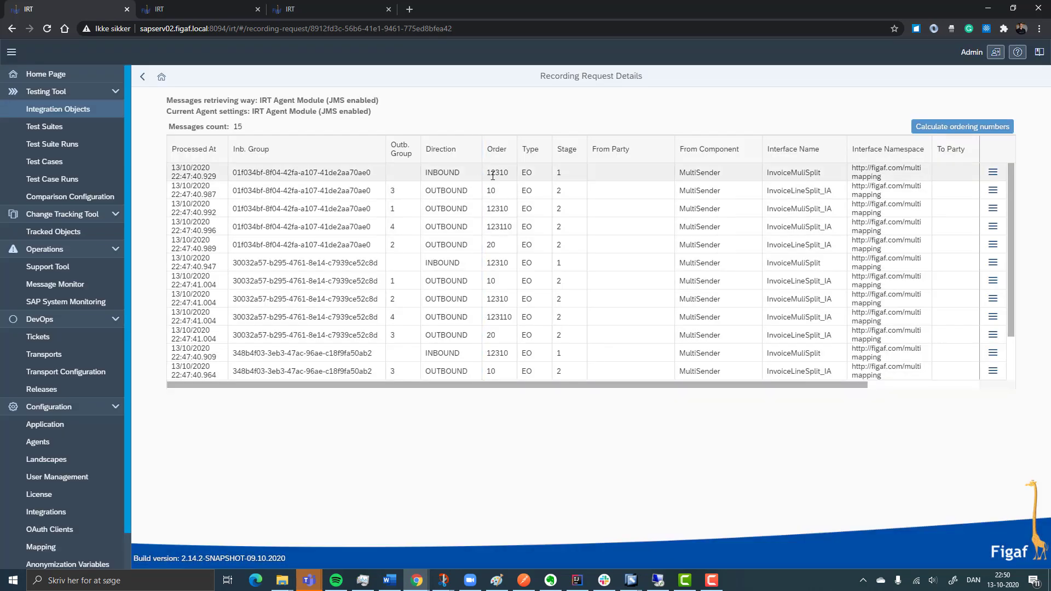
click(490, 190)
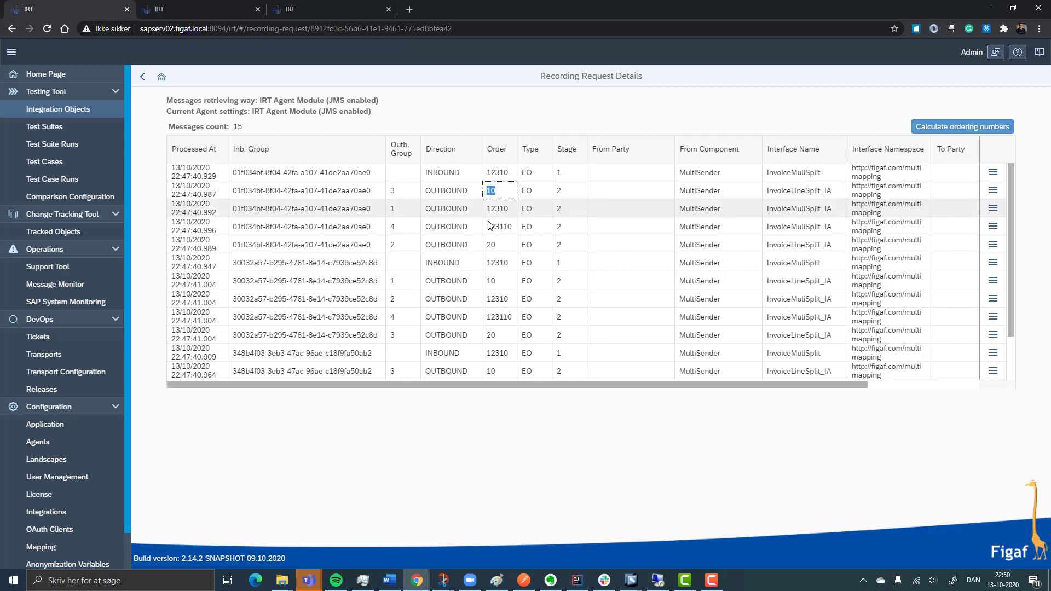
click(499, 250)
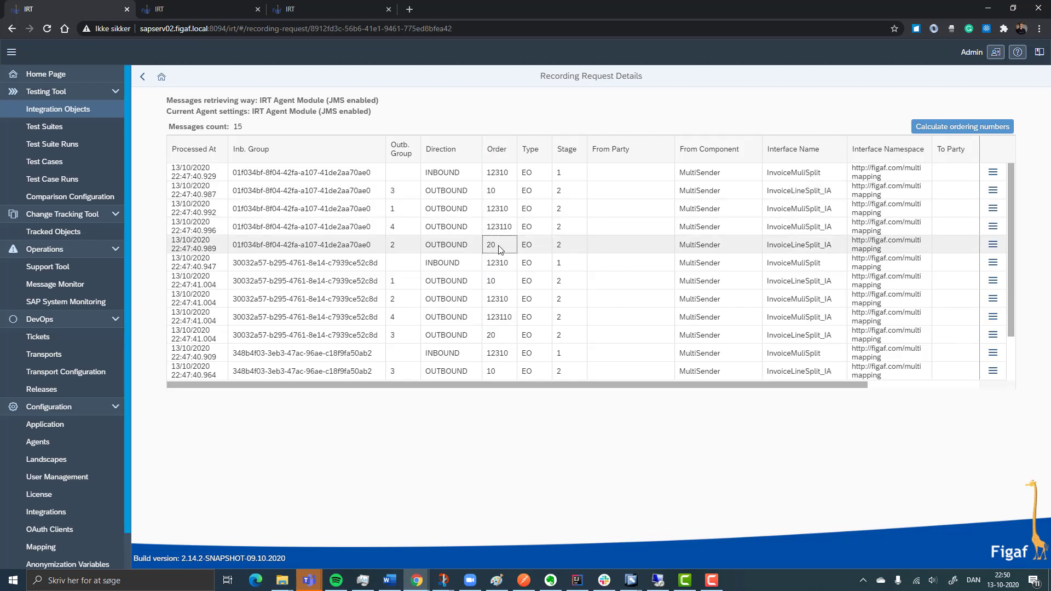
double_click(489, 208)
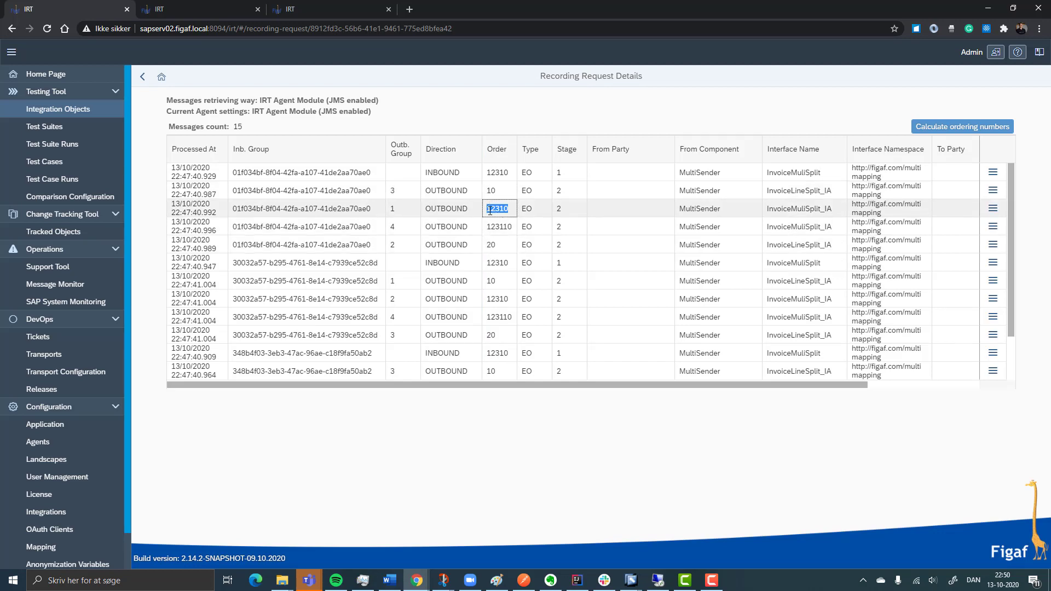
click(491, 231)
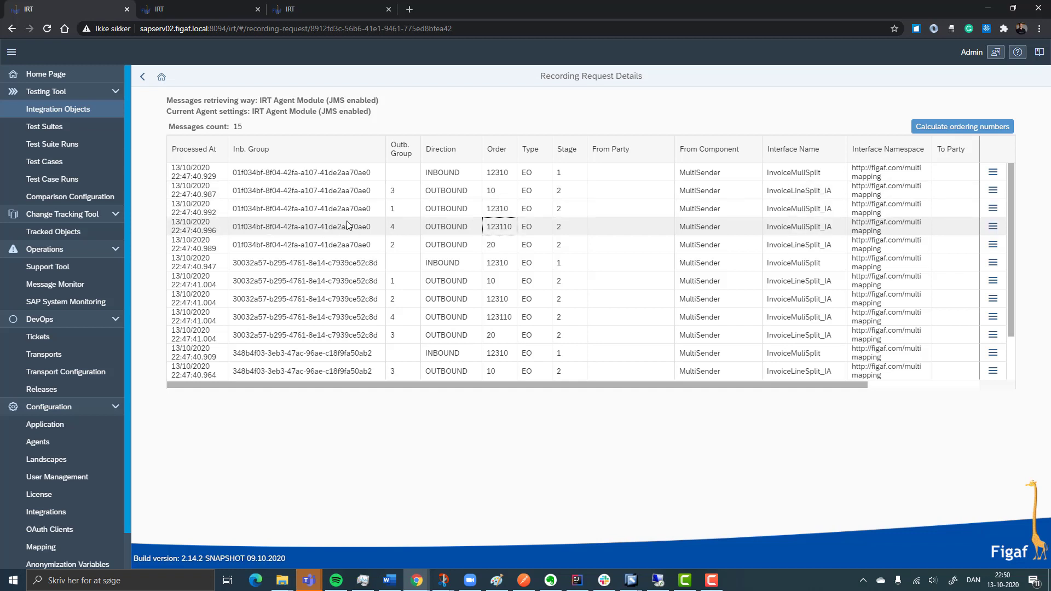
Create regression test cases from the started InvoiceMuliSplit recording and show the test suite's linked test cases
click(142, 77)
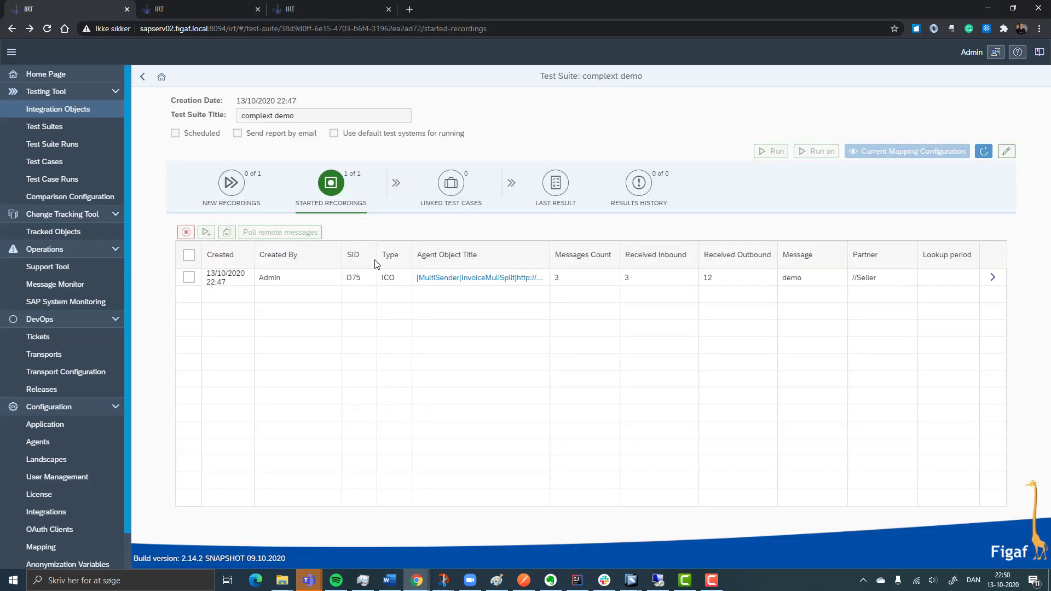
click(183, 282)
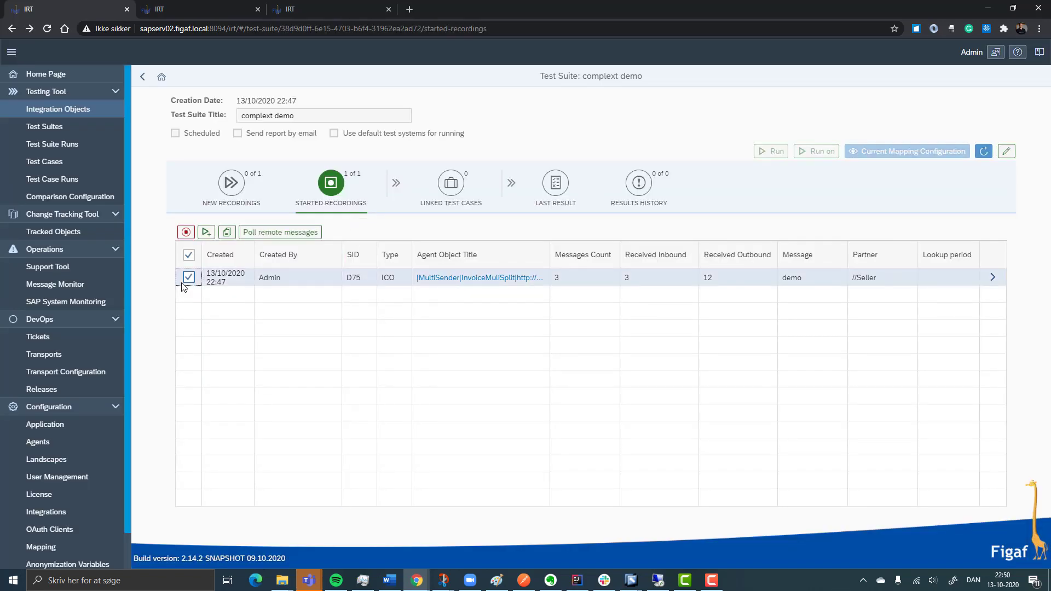
click(206, 232)
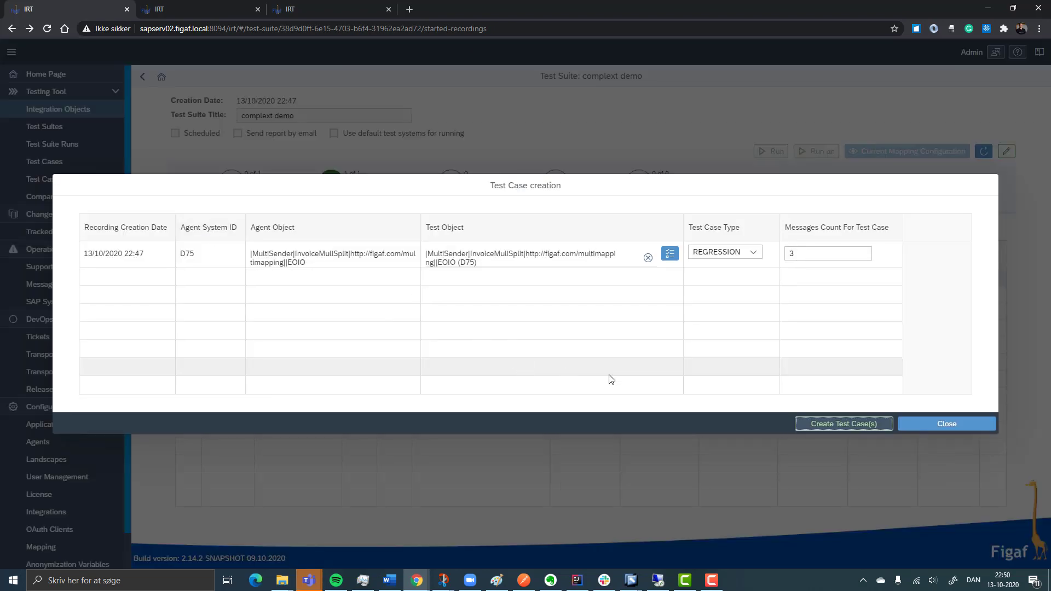
click(845, 429)
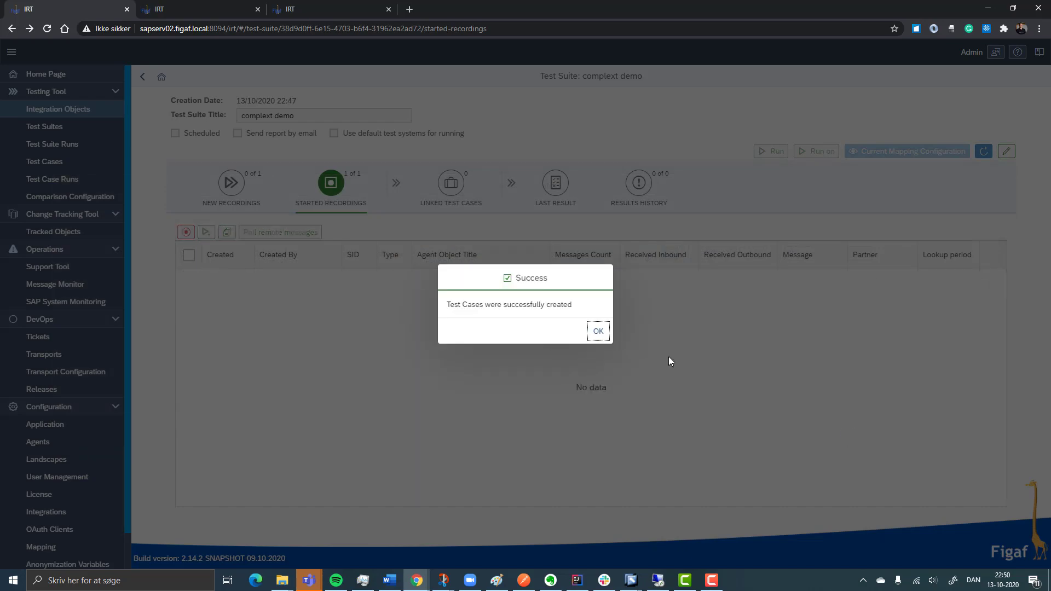
click(598, 332)
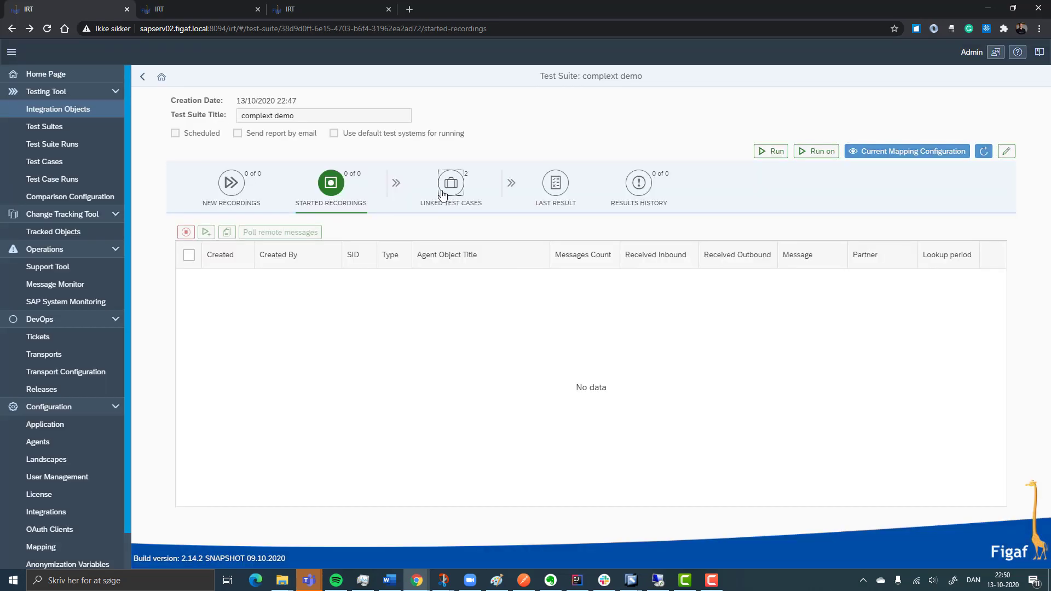
click(443, 195)
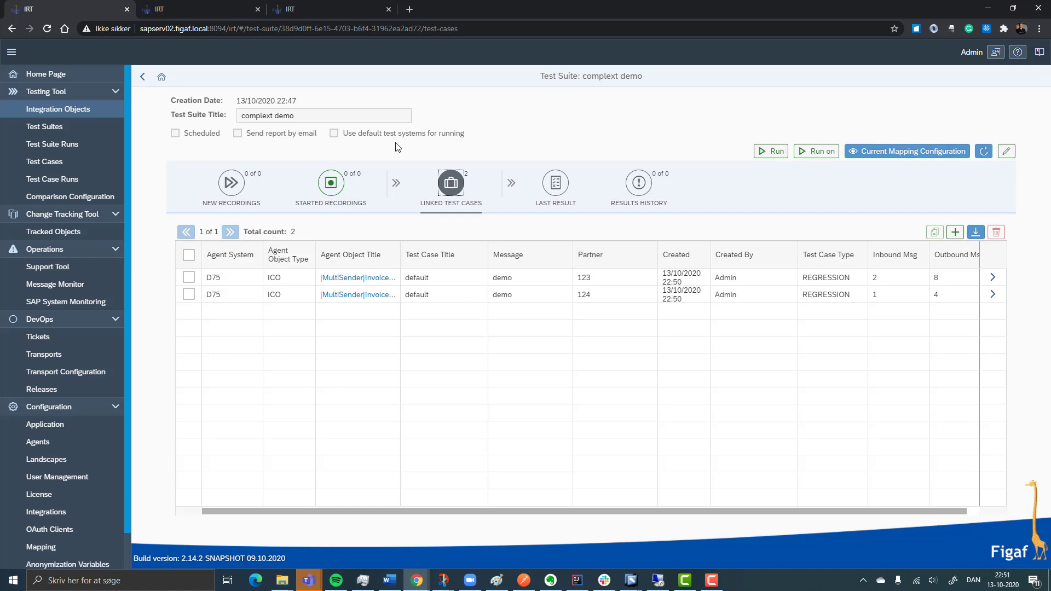
Run the new InvoiceMuliSplit test case with message demo and partner 124 from the list of all test cases
click(69, 162)
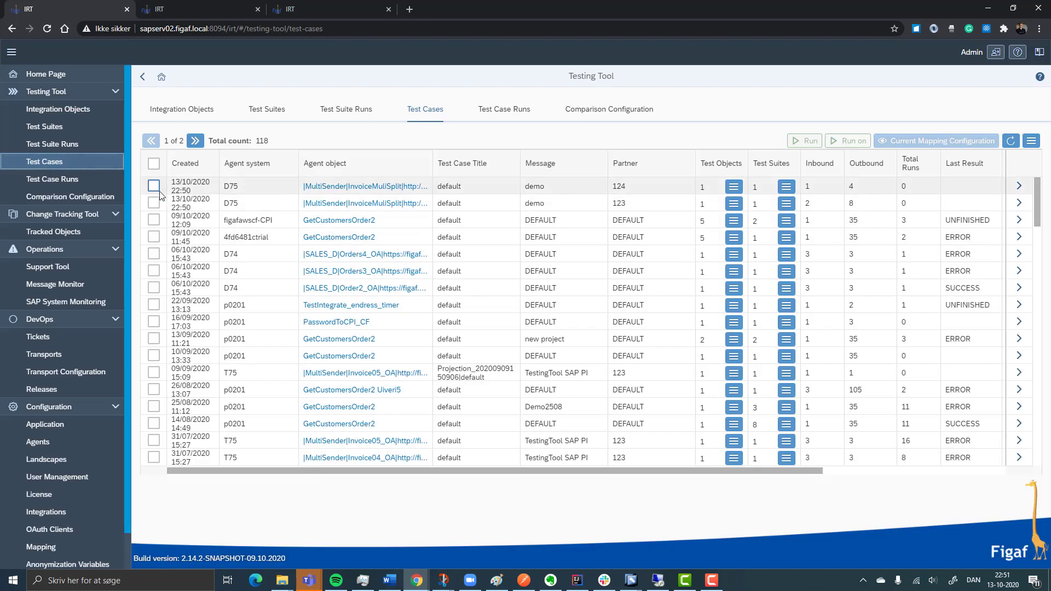
click(154, 186)
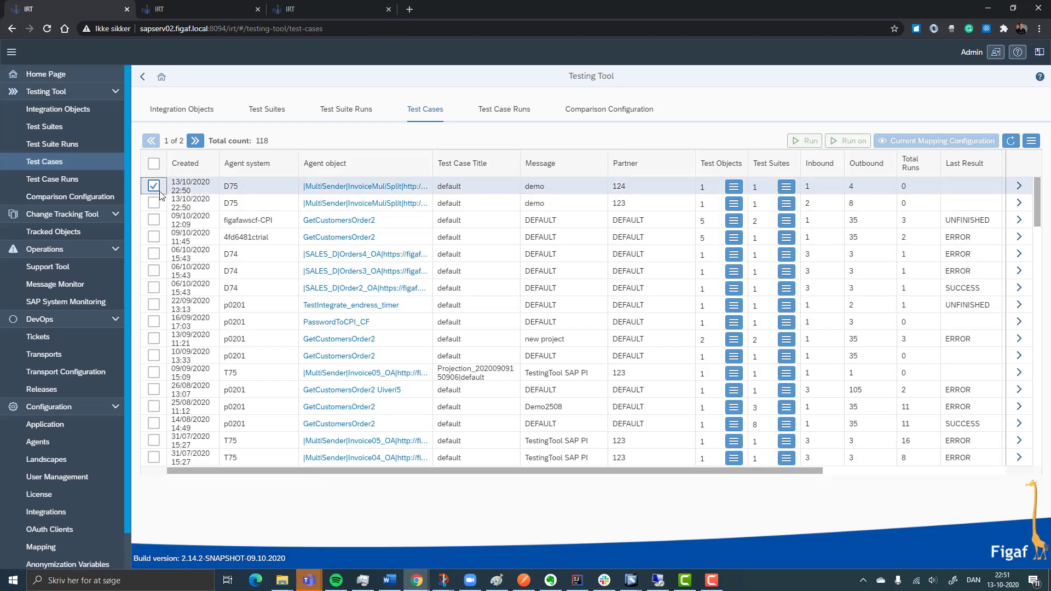
click(810, 142)
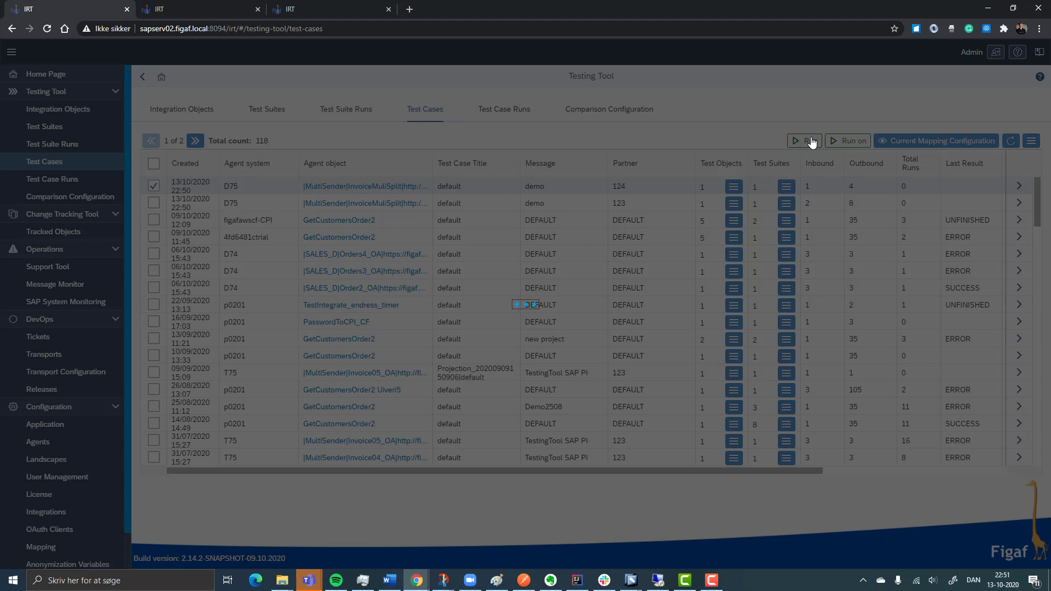
key(Return)
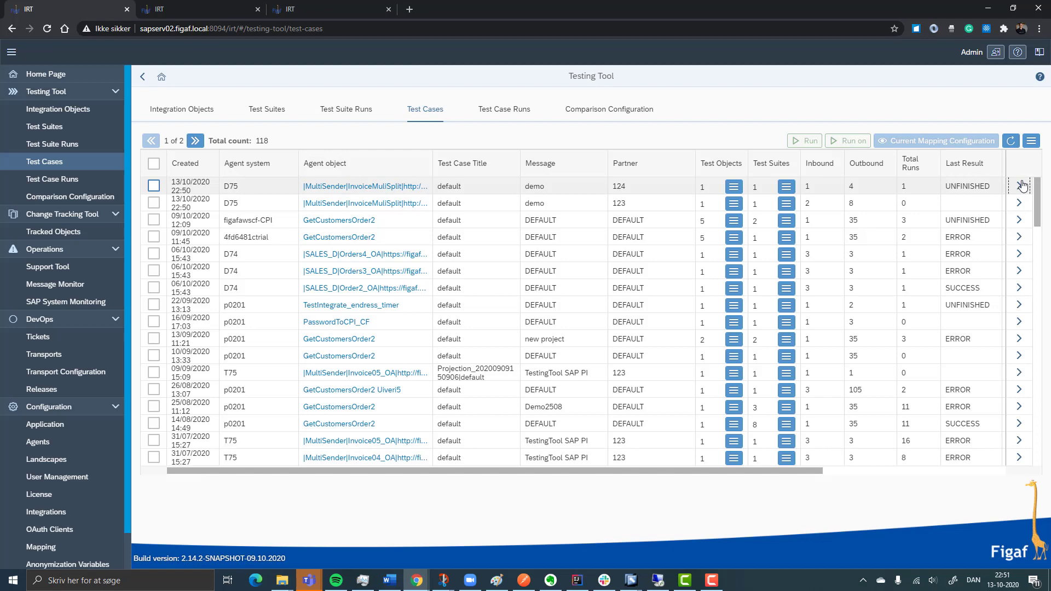
View the detailed results of the test run from the testing results of the partner 124 test case
click(1021, 186)
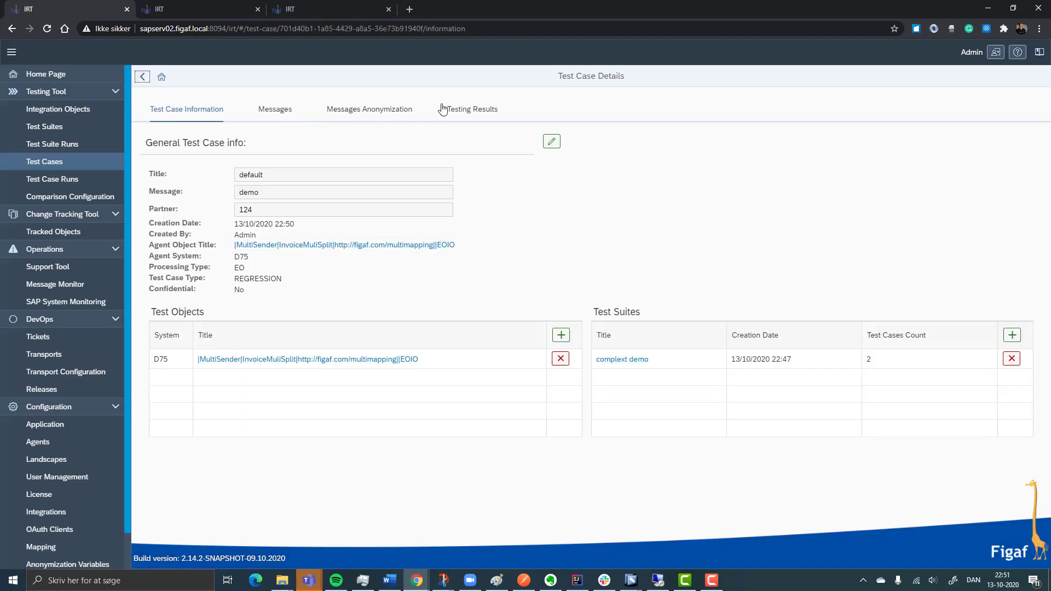
click(474, 108)
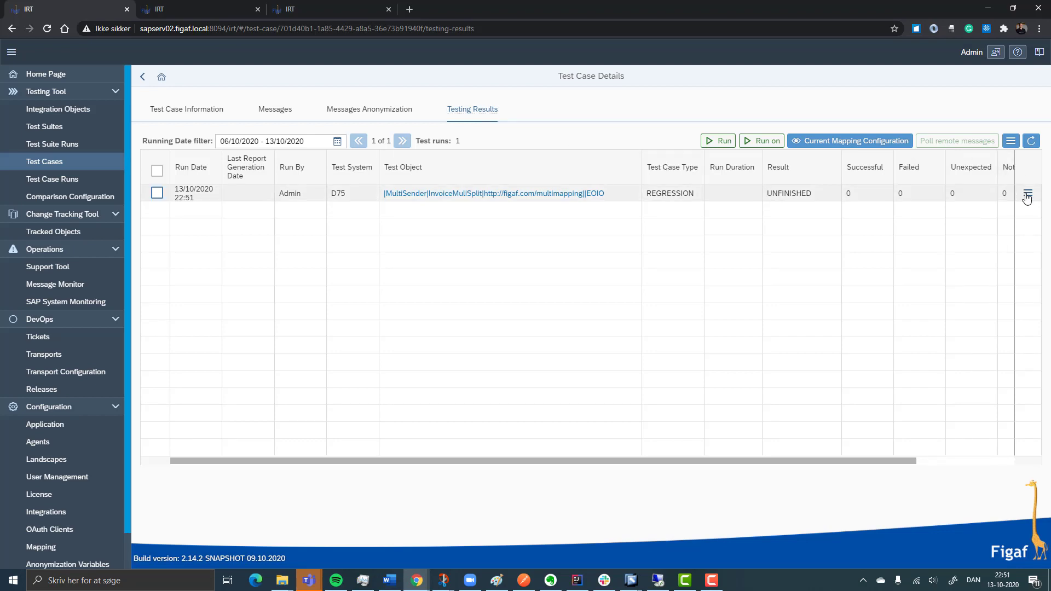
click(1027, 195)
click(919, 185)
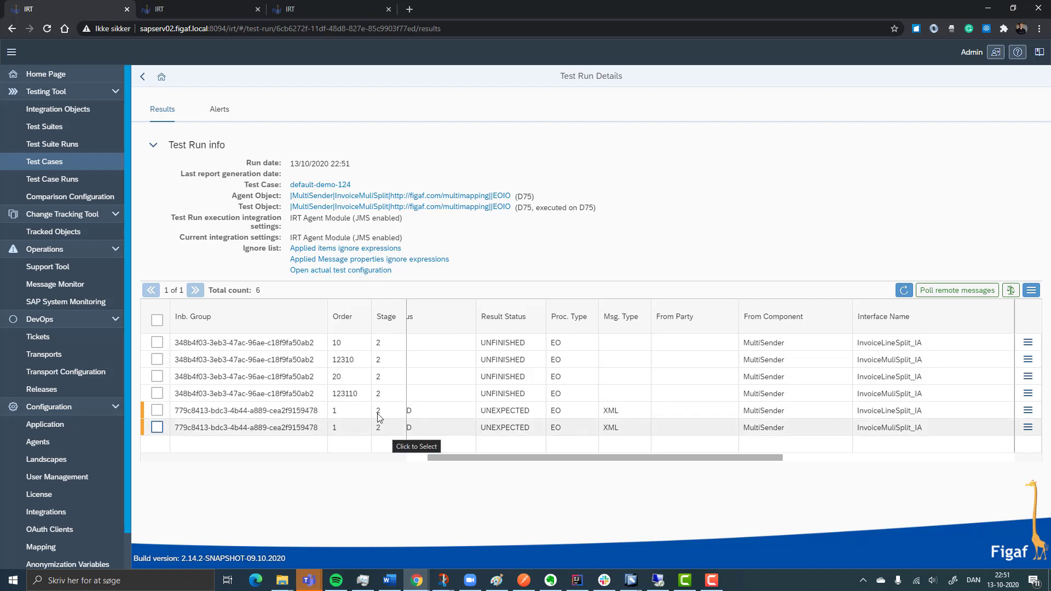
Set the order expression to concat(//No,//ID) in the integration object's test configuration, save it, and return to the test run
click(327, 272)
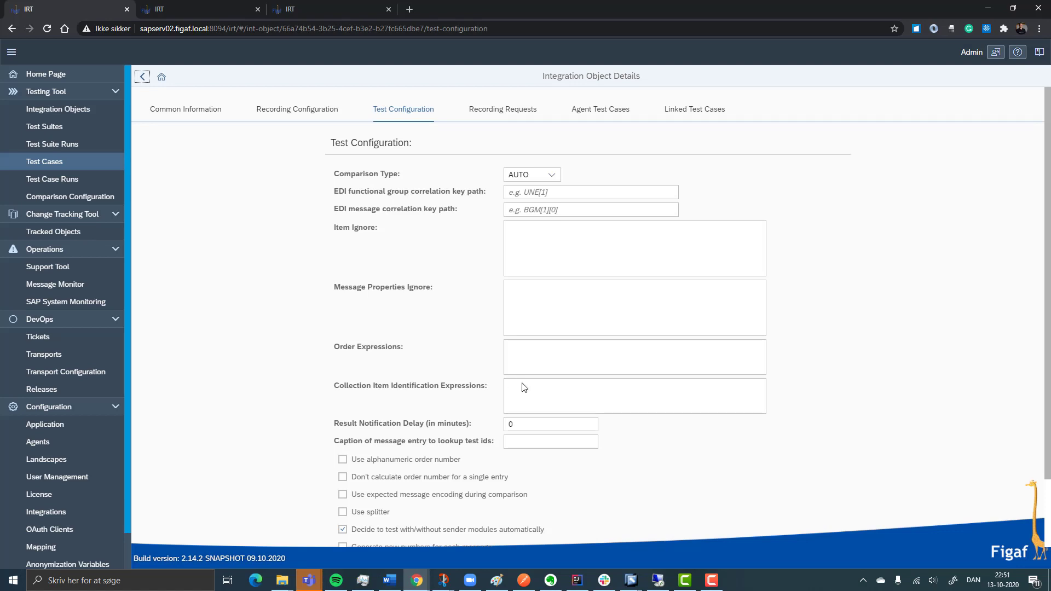
click(547, 358)
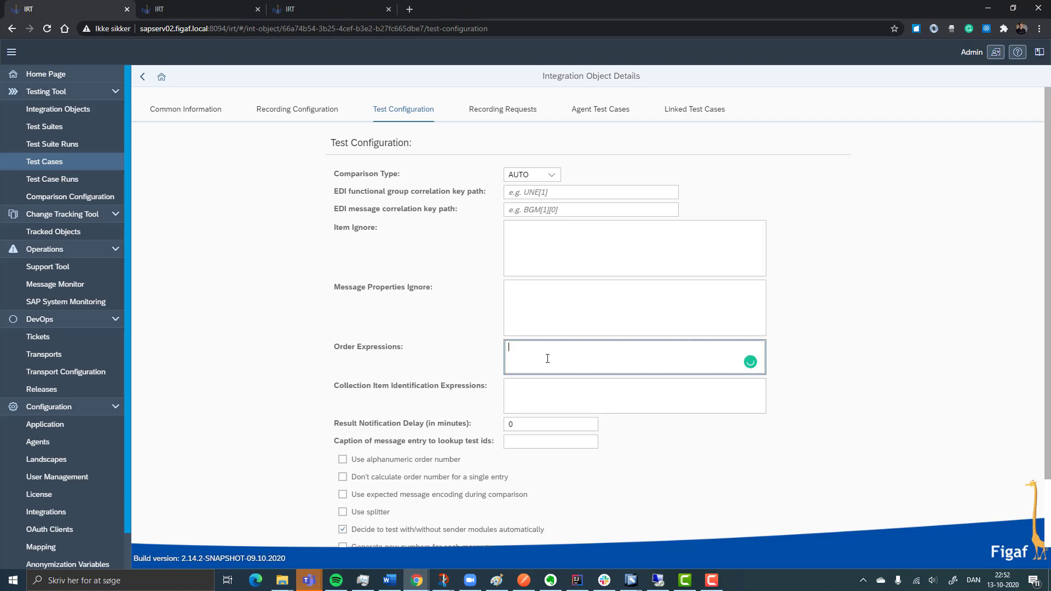
text(concat(//No,//ID))
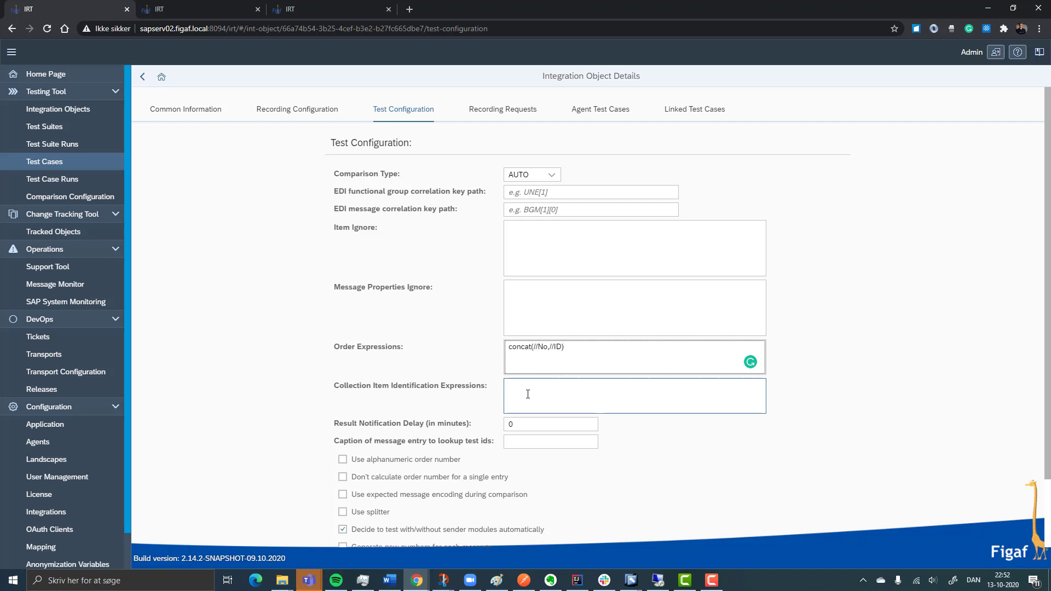
scroll(520, 385, down, 2)
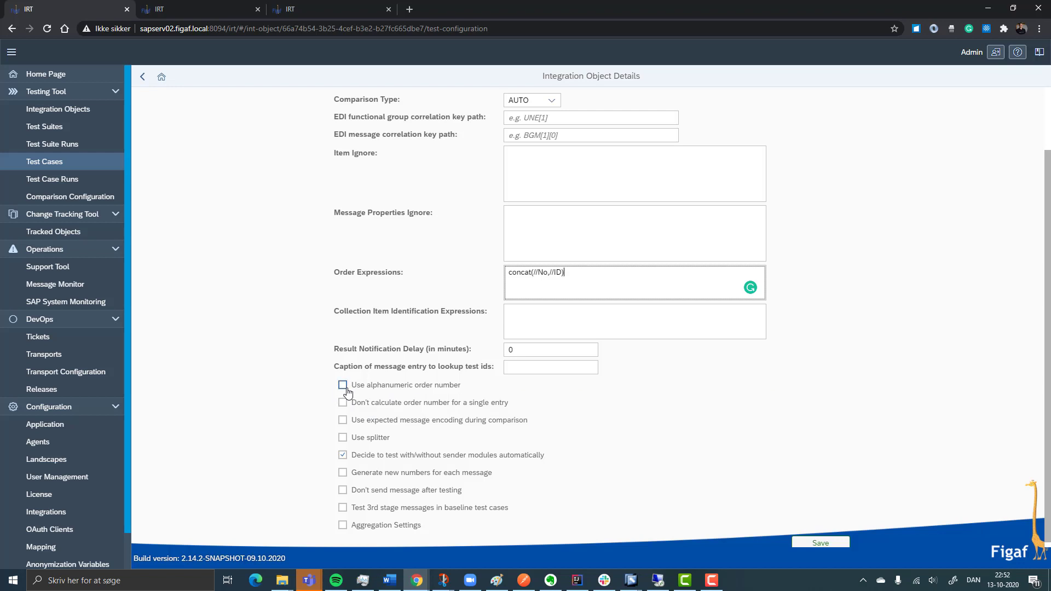
click(822, 544)
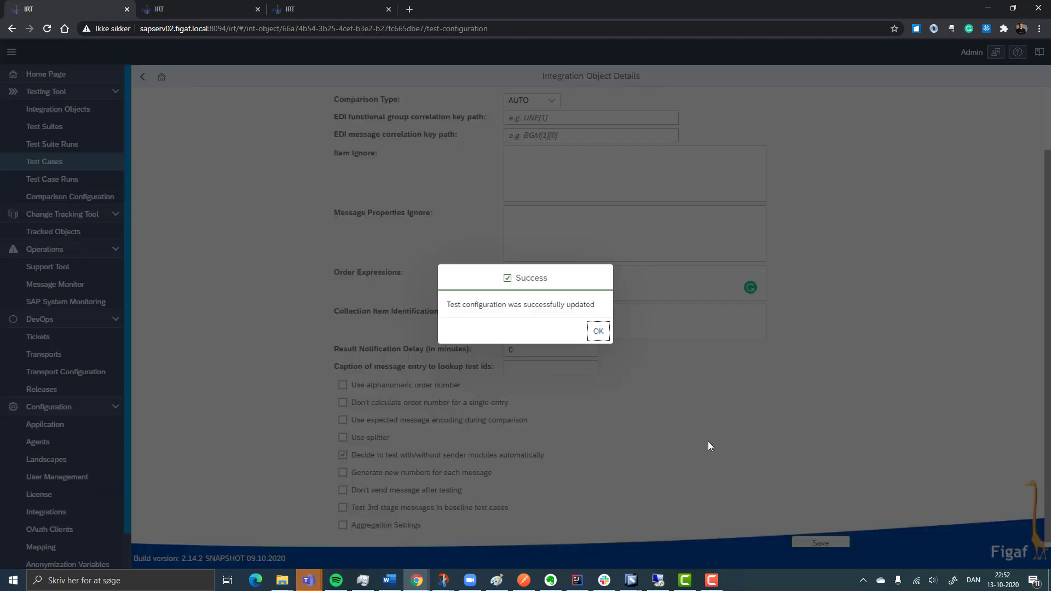
click(598, 331)
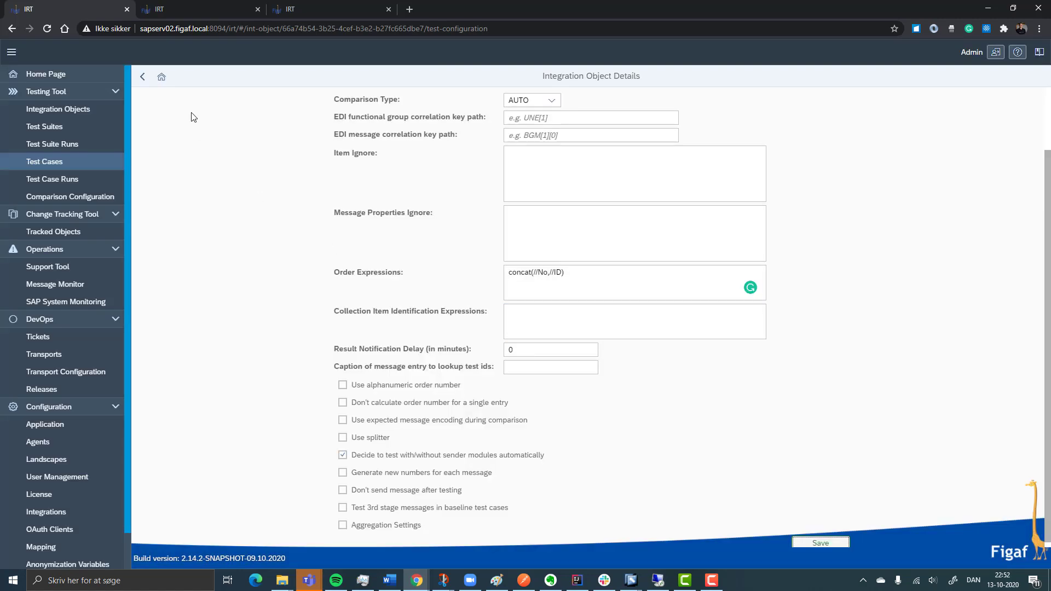
click(150, 80)
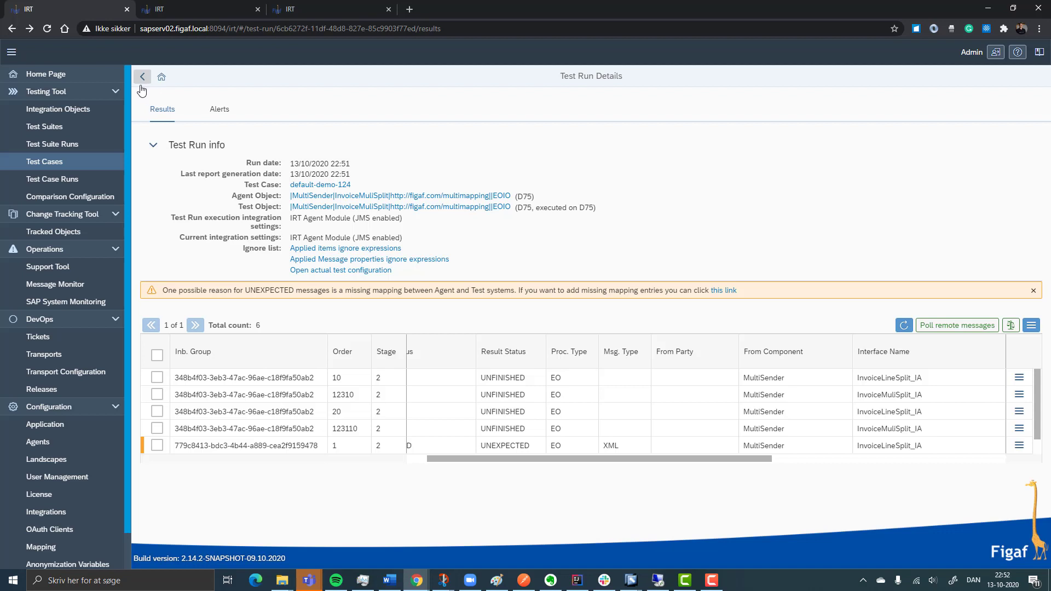
scroll(246, 430, down, 1)
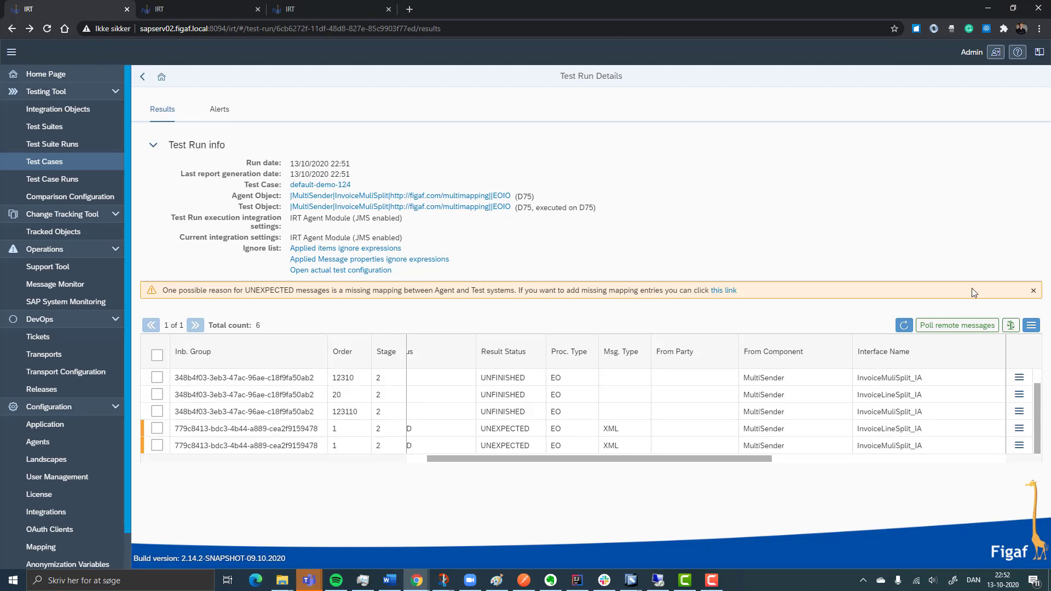
click(1010, 326)
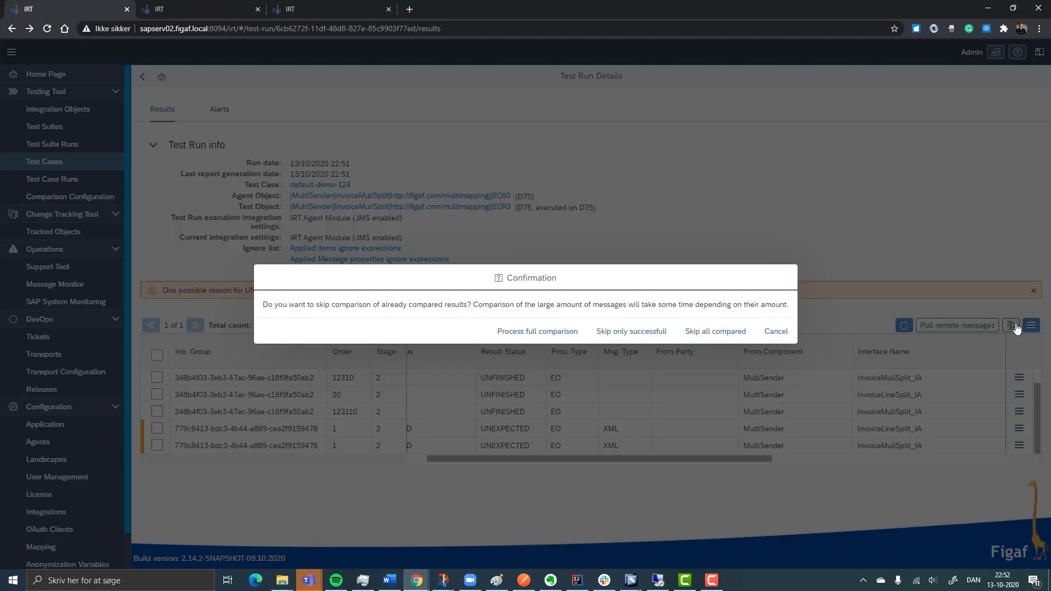
click(773, 331)
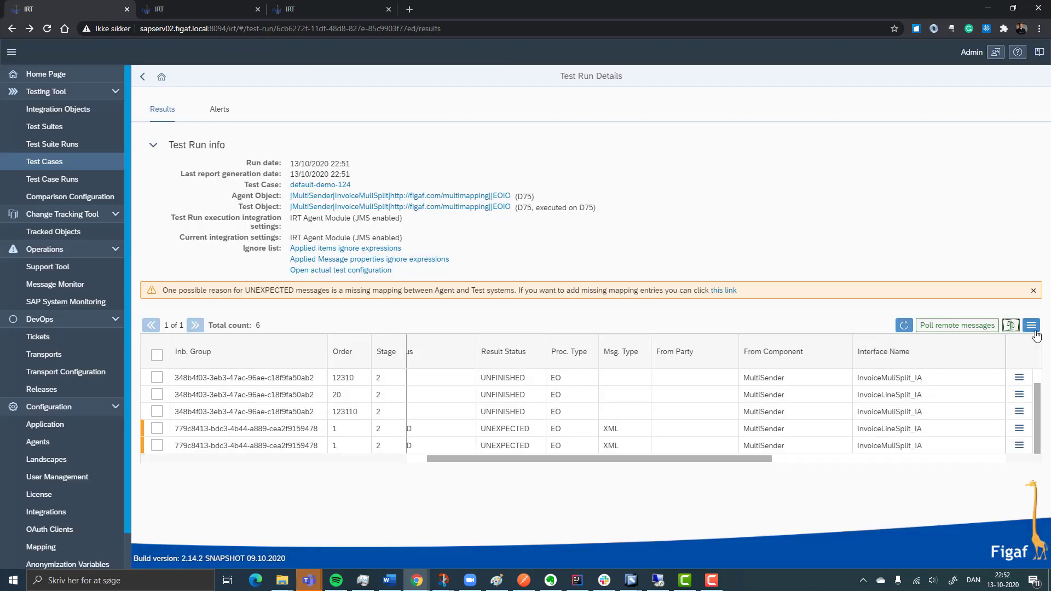
click(1032, 329)
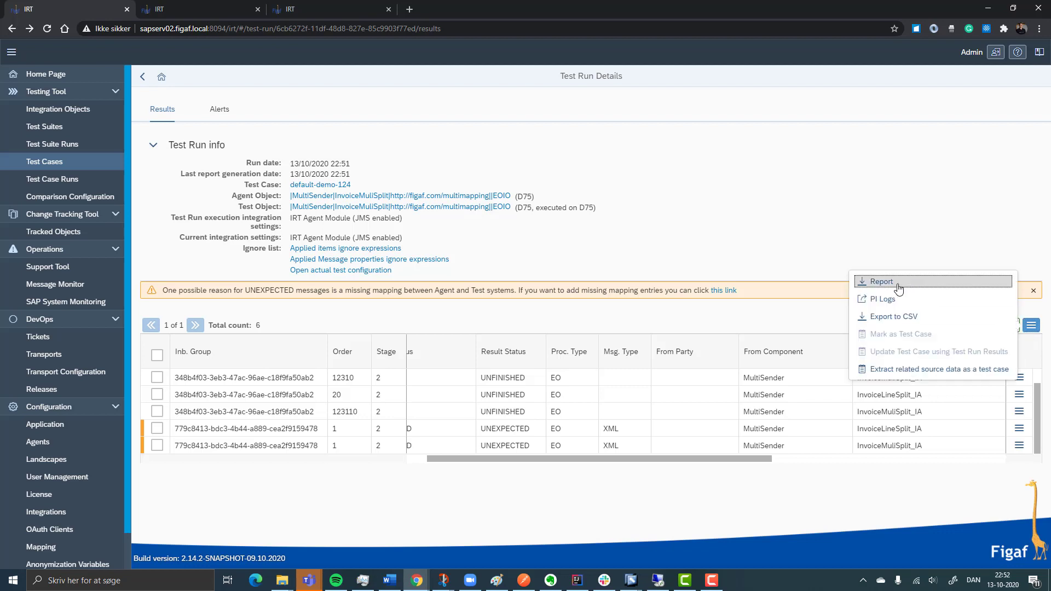
Run the partner 124 test case again from its testing results and view the results of the newest run
click(142, 78)
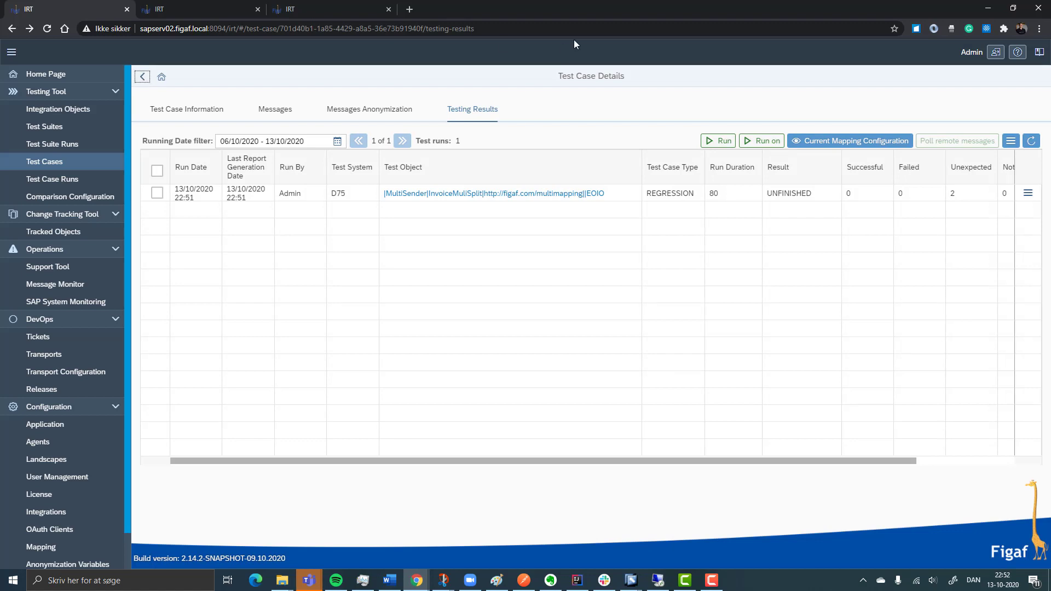
click(727, 140)
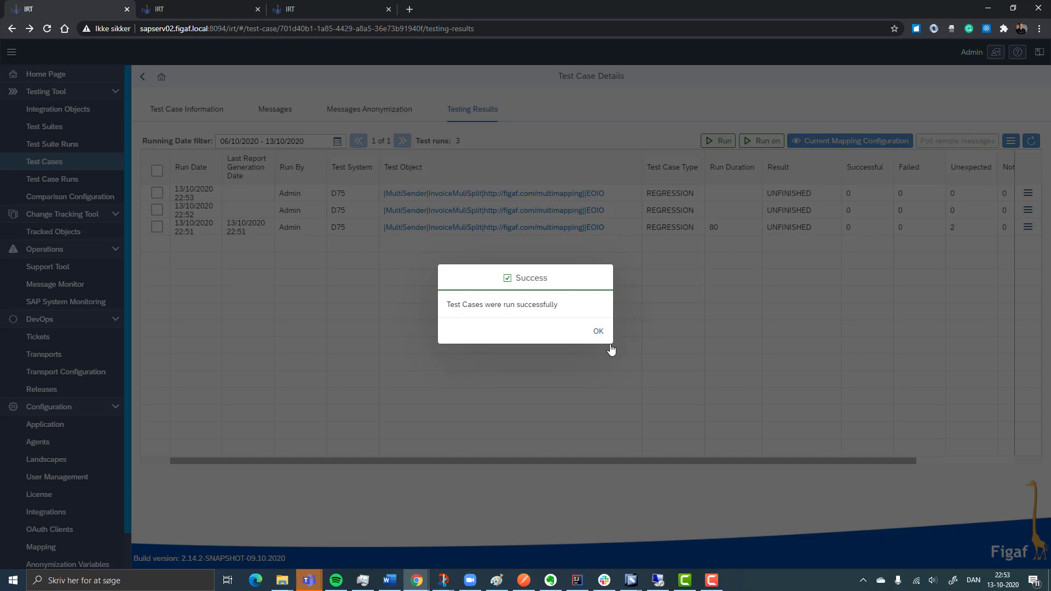
click(598, 331)
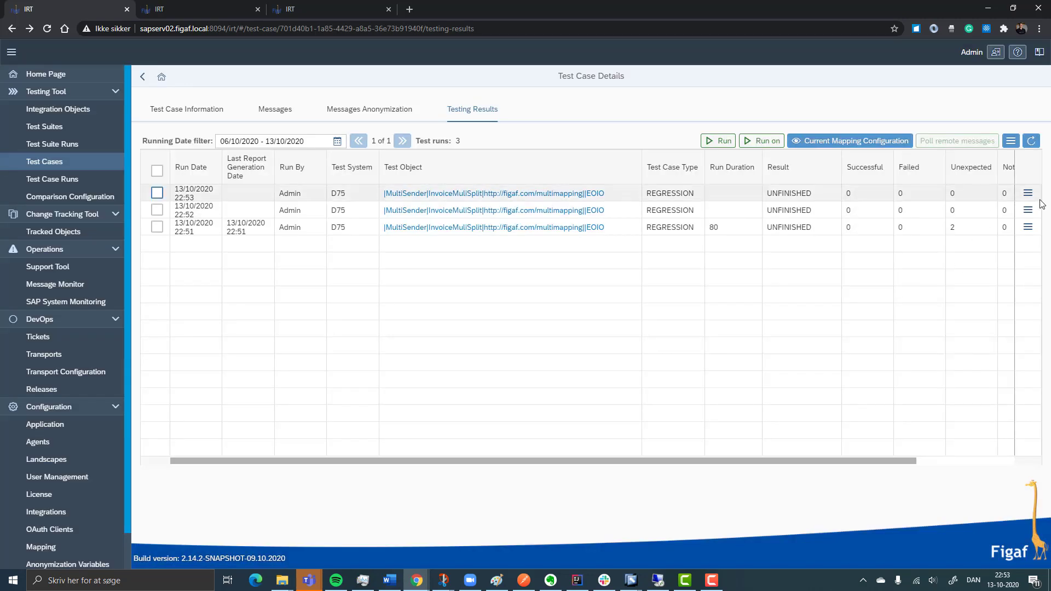
click(1027, 196)
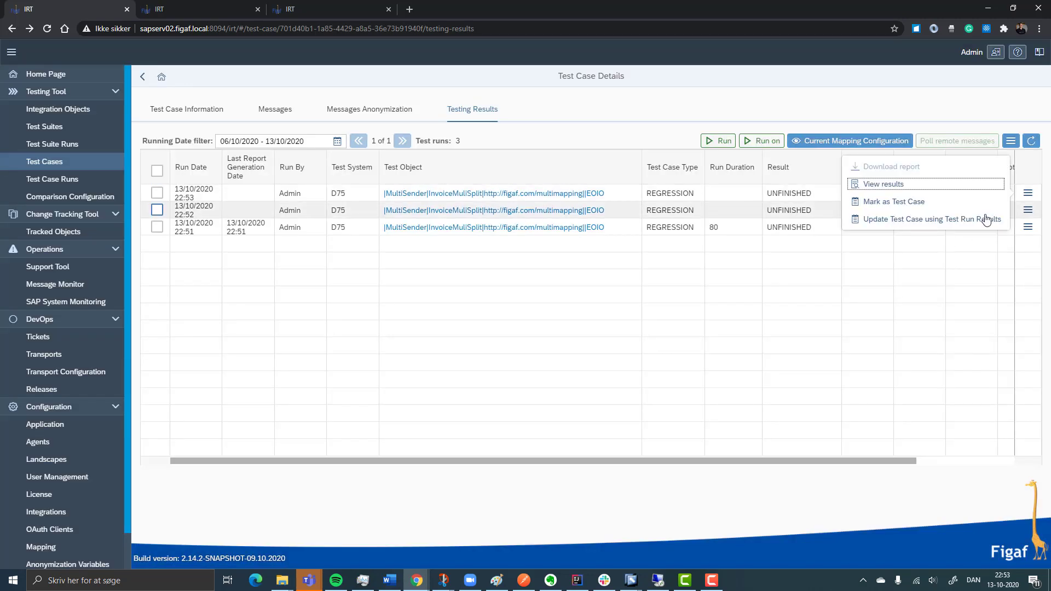
click(923, 185)
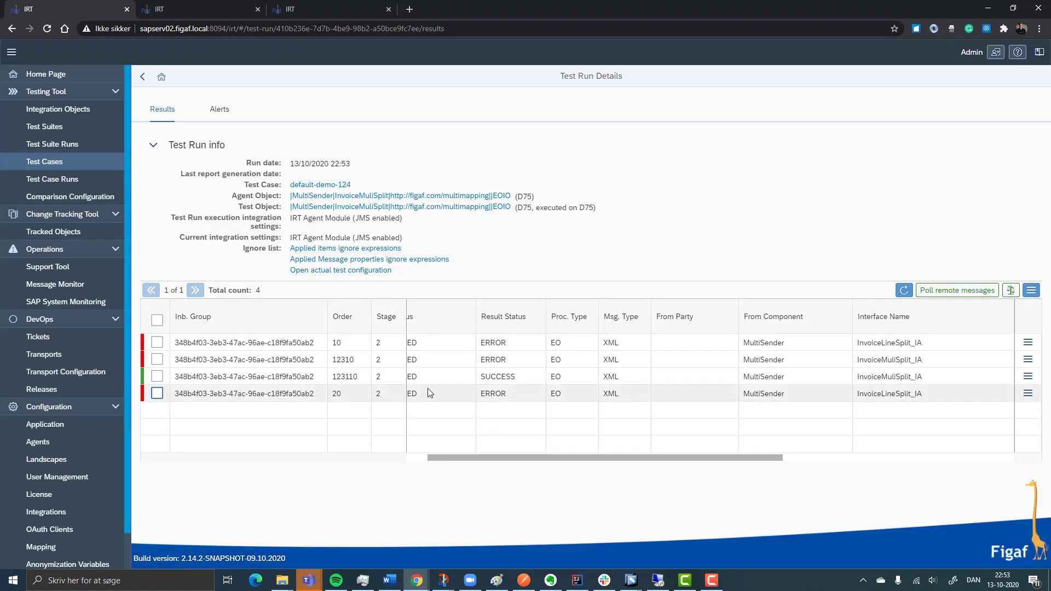
Inspect the differences of the InvoiceLineSplit_IA message with order 10 and add /InvoiceLine/Price to the ignore list
click(1028, 342)
click(952, 349)
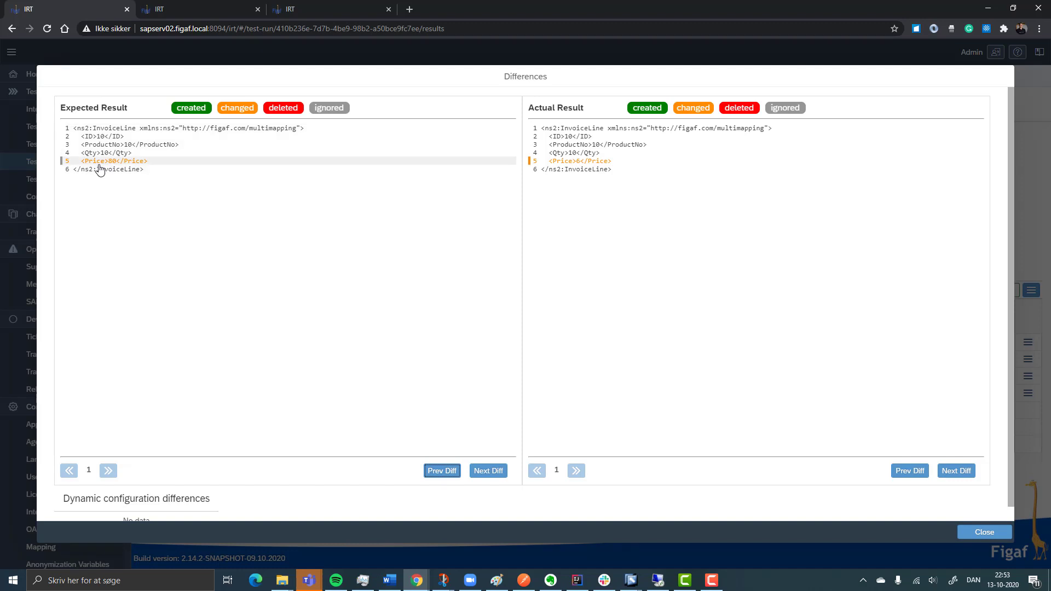
double_click(99, 164)
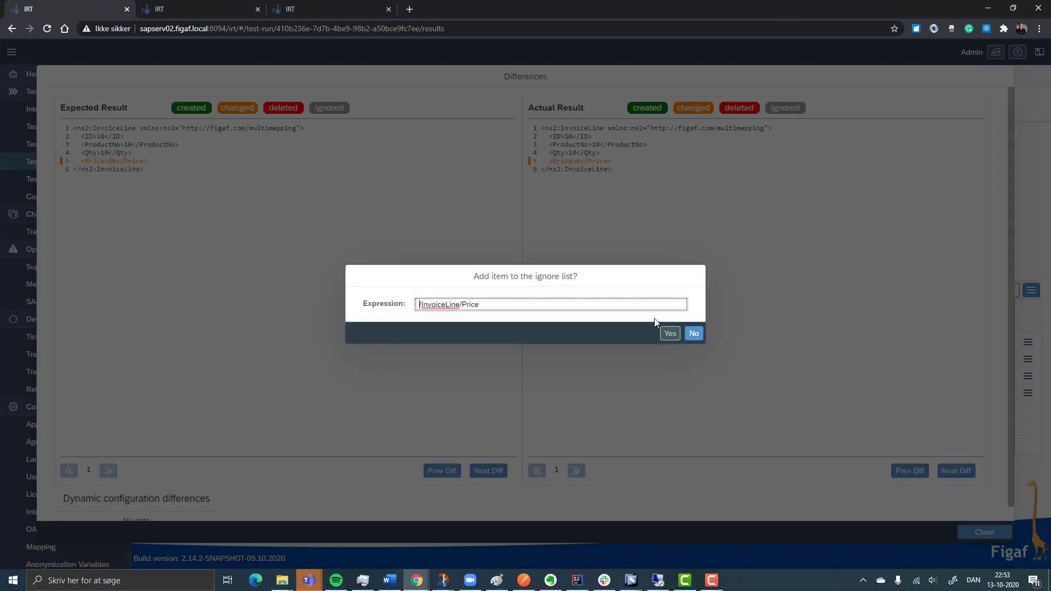
click(668, 334)
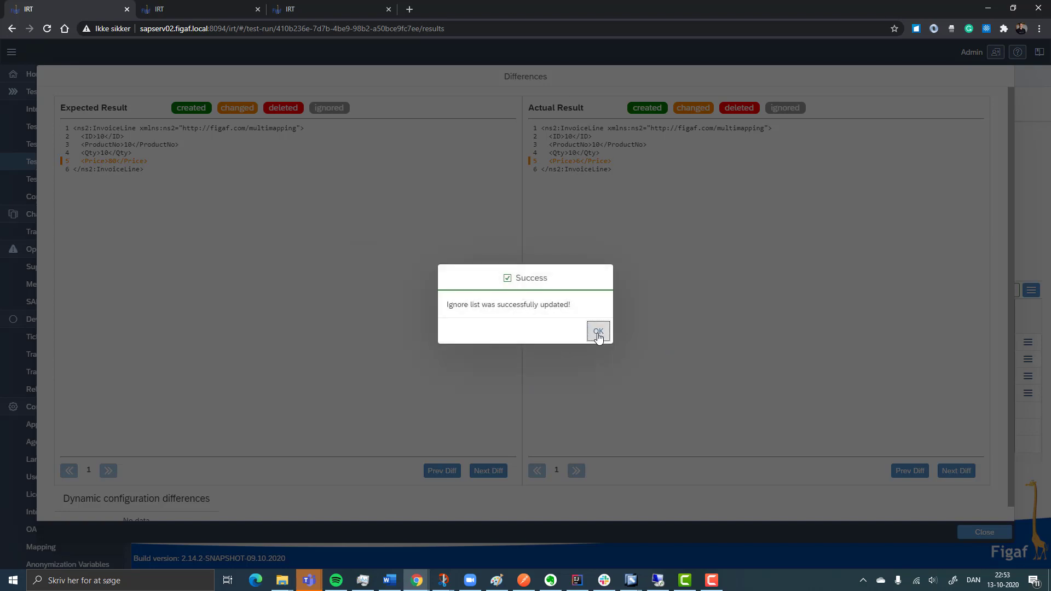
click(598, 332)
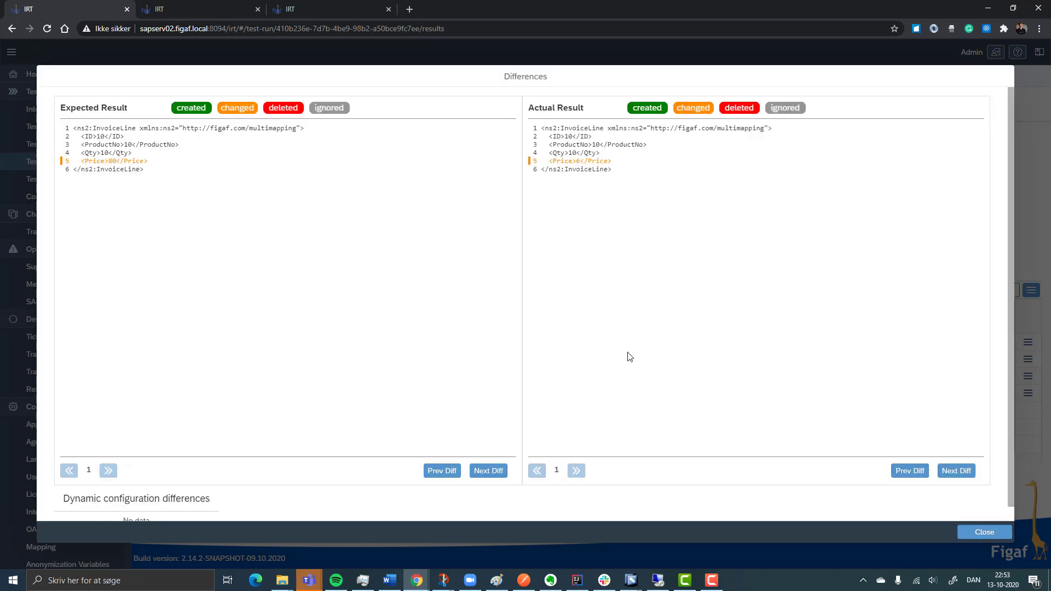
click(1004, 531)
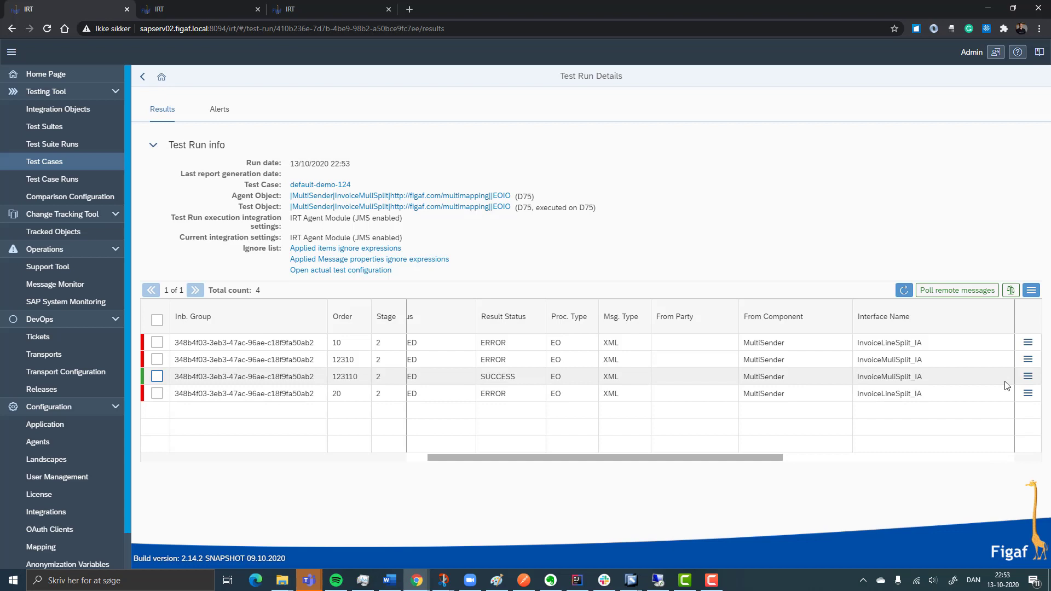
Inspect the differences of the InvoiceMuliSplit_IA message with order 12310 and add /Invoice/Date to the ignore list
click(1027, 359)
click(933, 360)
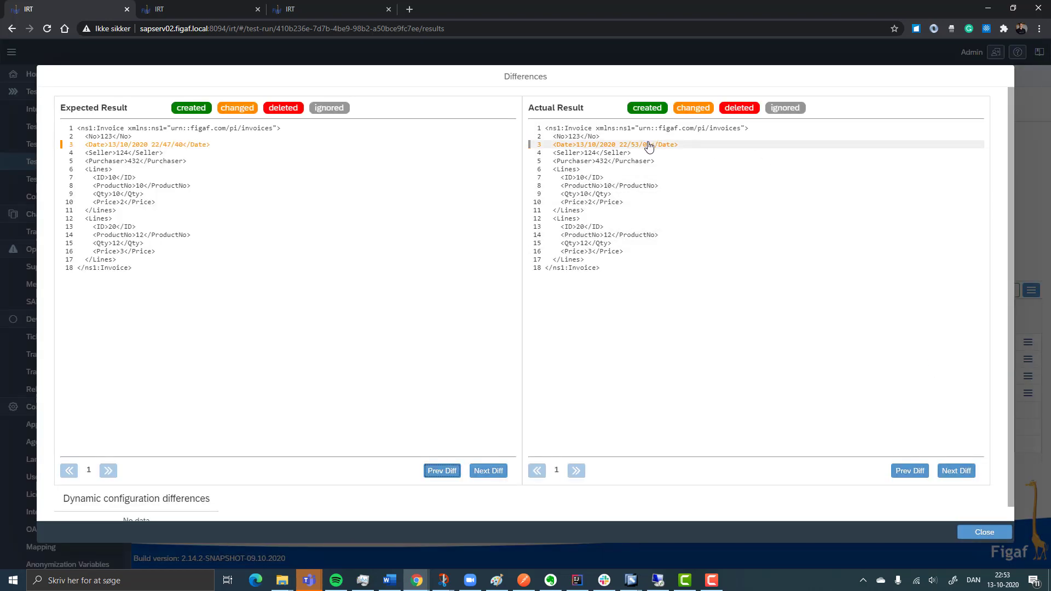
click(648, 146)
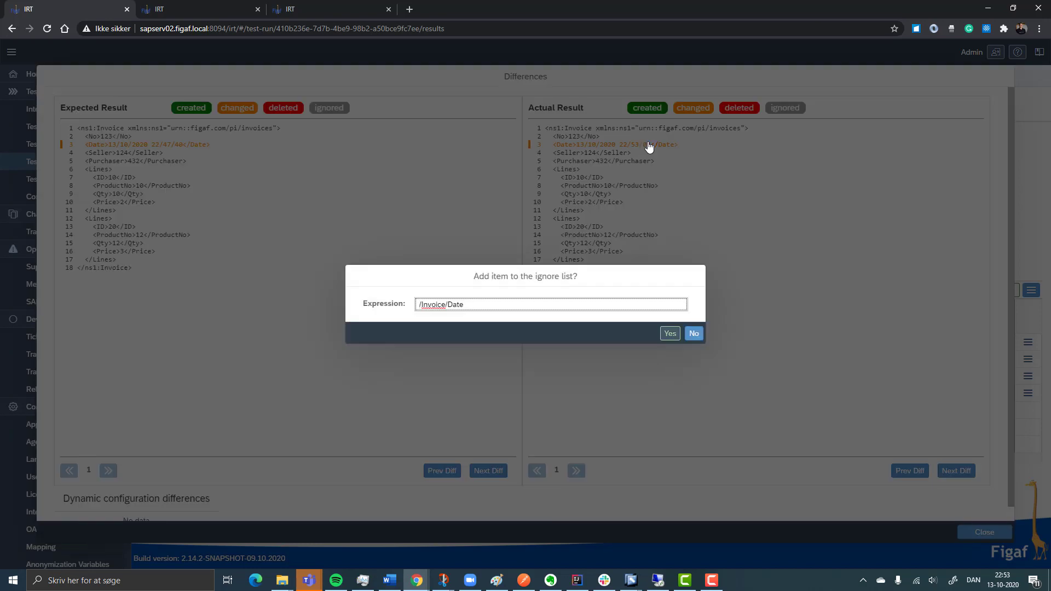
click(668, 336)
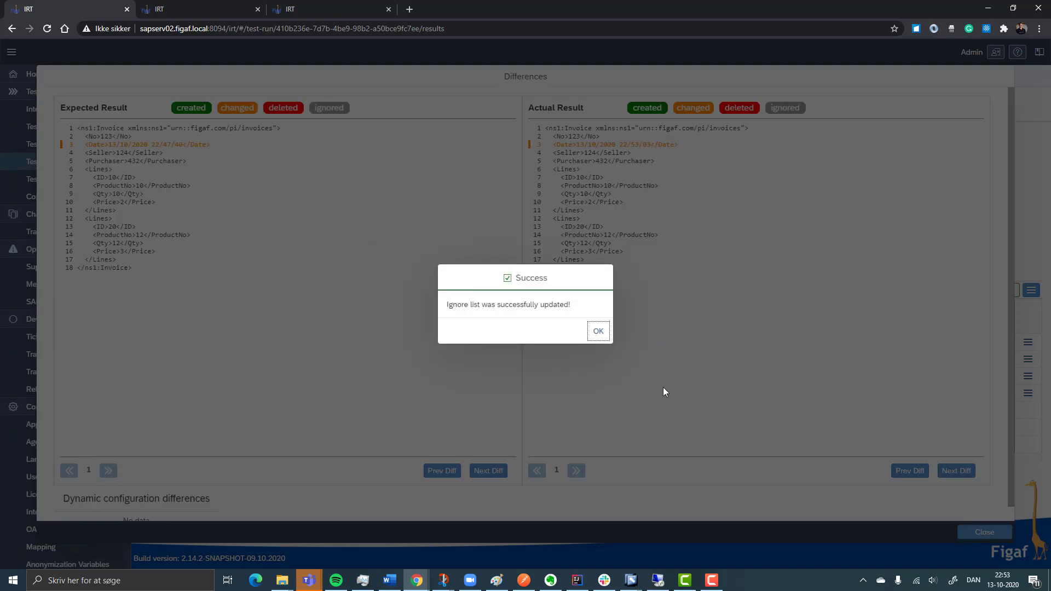
click(598, 332)
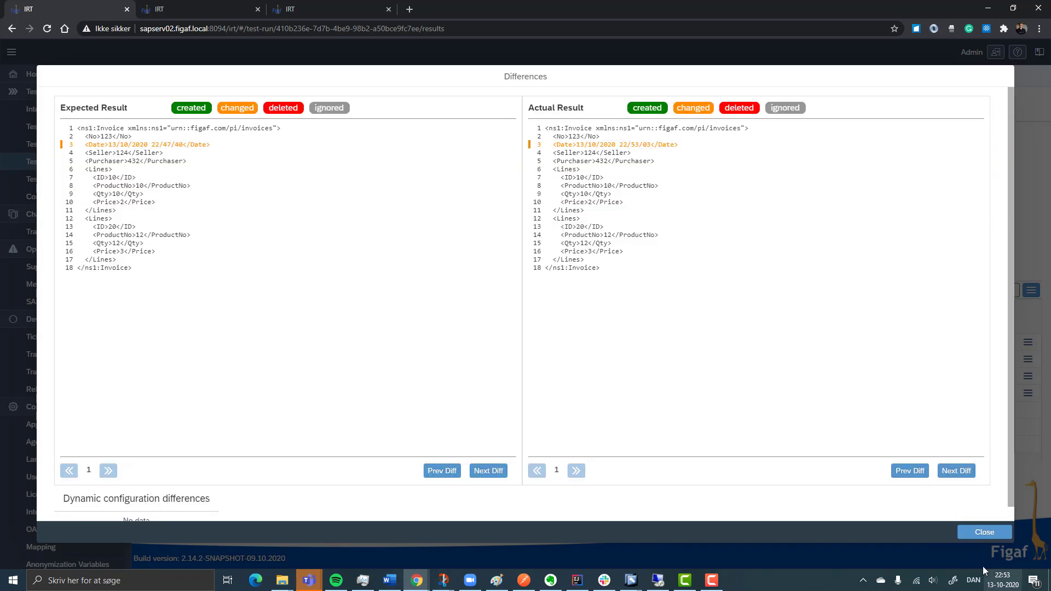
click(978, 534)
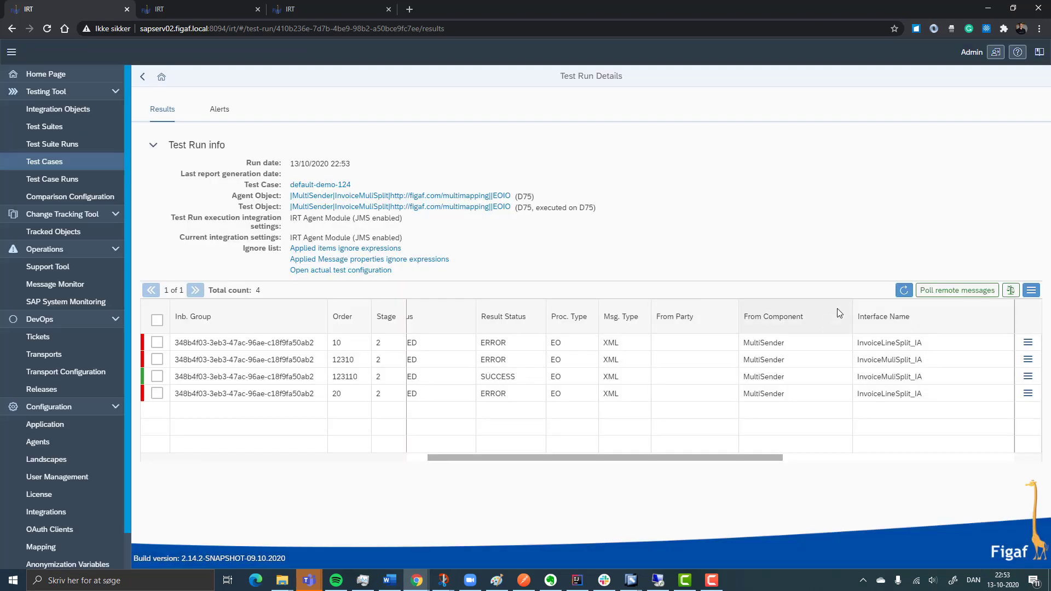
Process a full comparison of the test run's messages again using the updated ignore list
click(1011, 290)
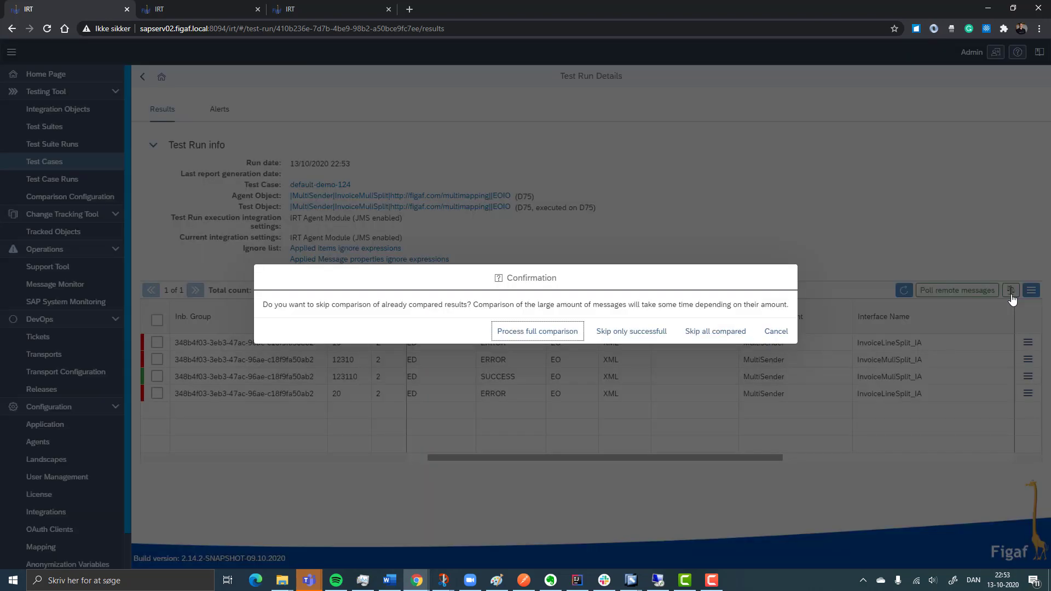
click(546, 334)
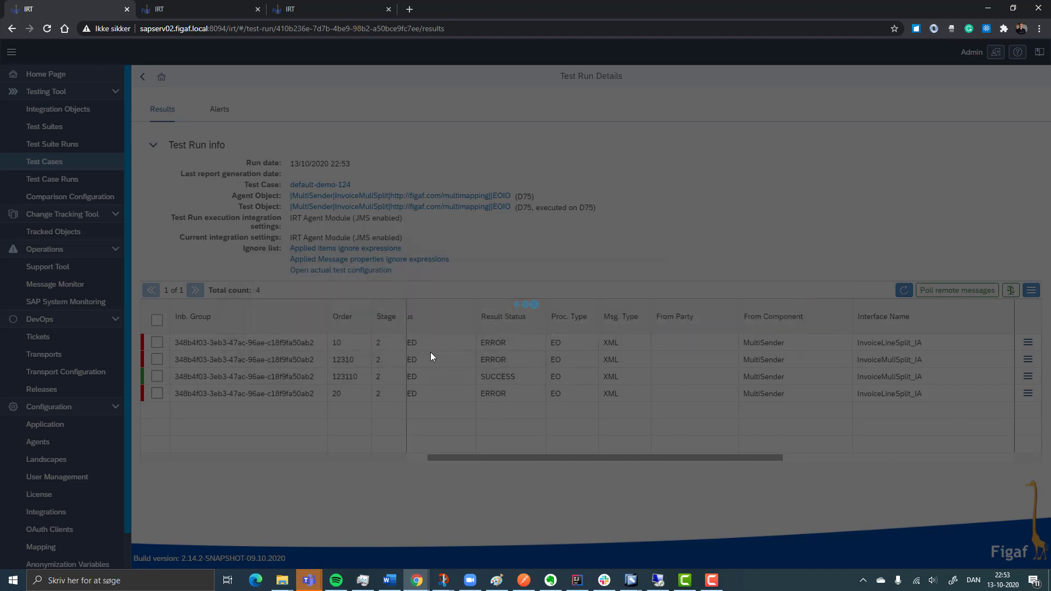
click(633, 333)
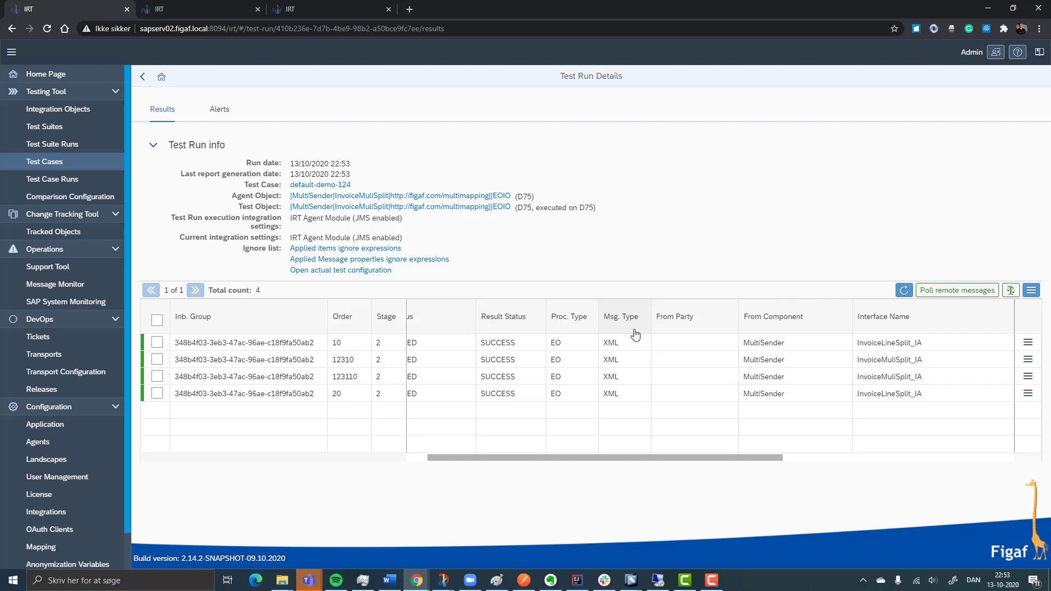
Run the complext demo test suite from its last result view and refresh the results
click(72, 133)
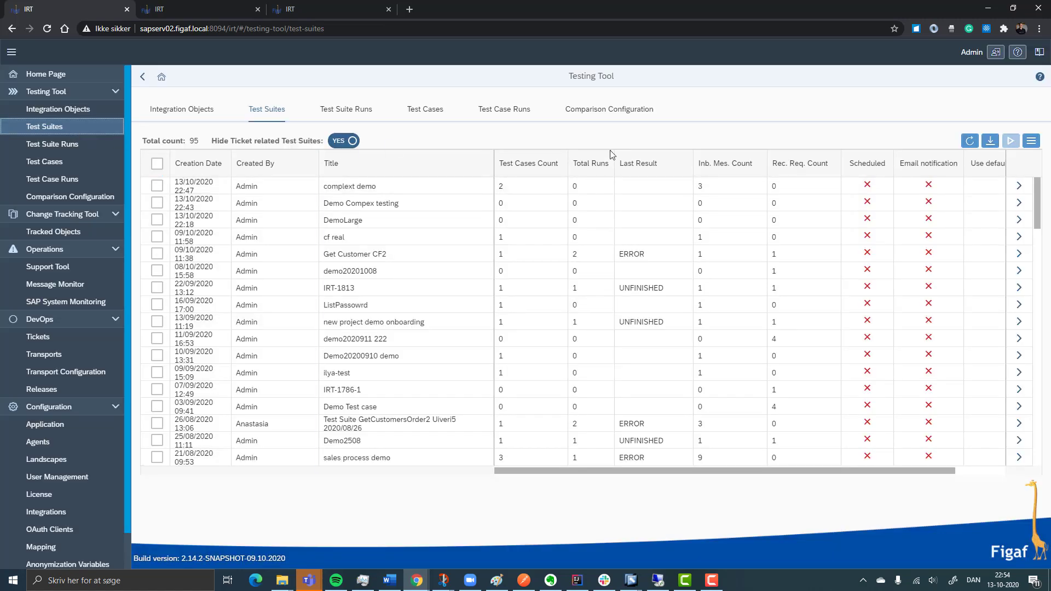
click(1023, 186)
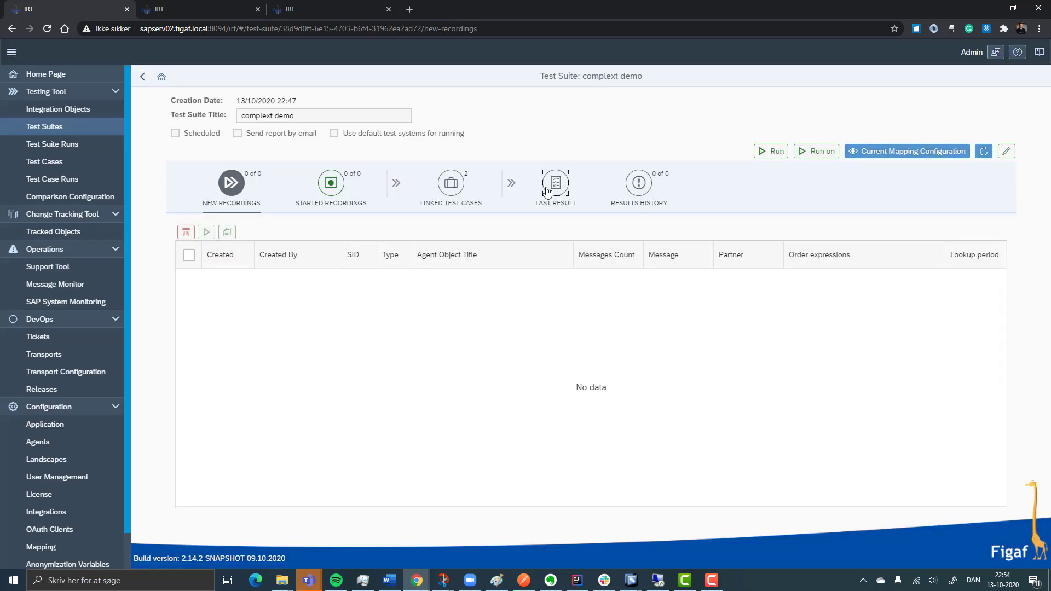
click(550, 189)
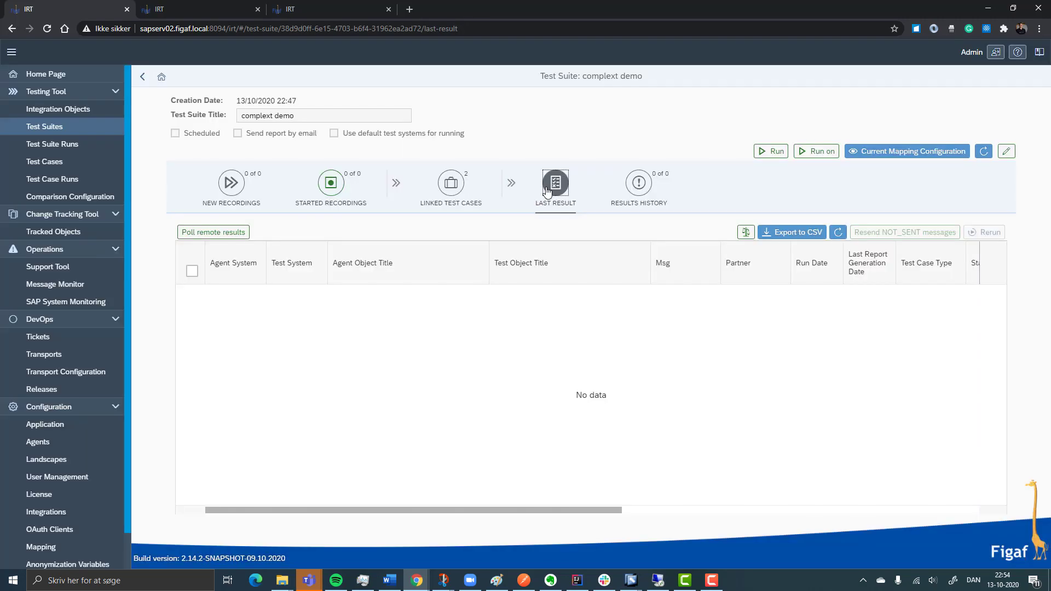
click(773, 154)
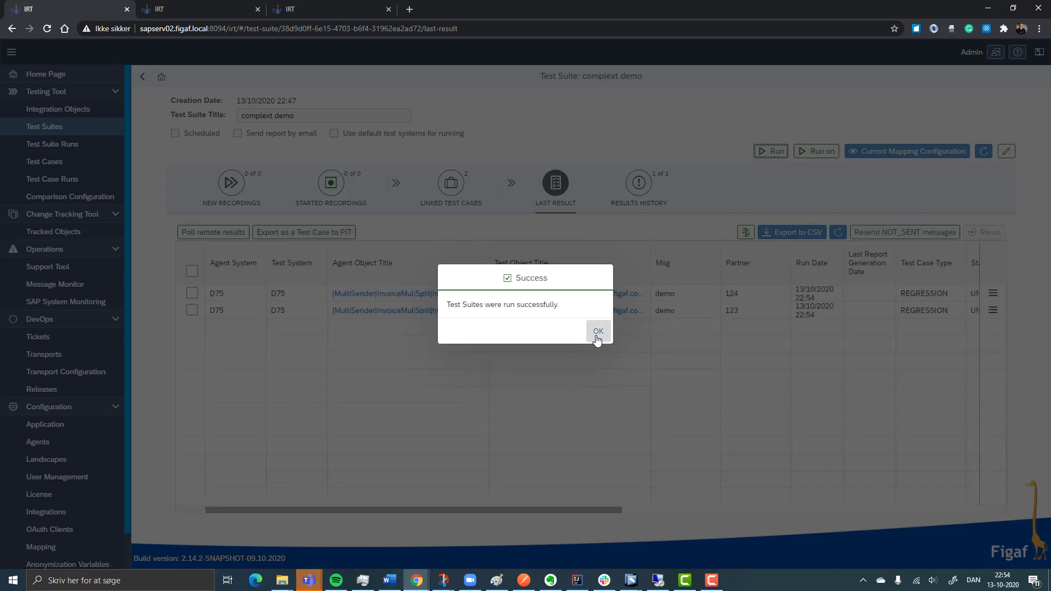
click(594, 340)
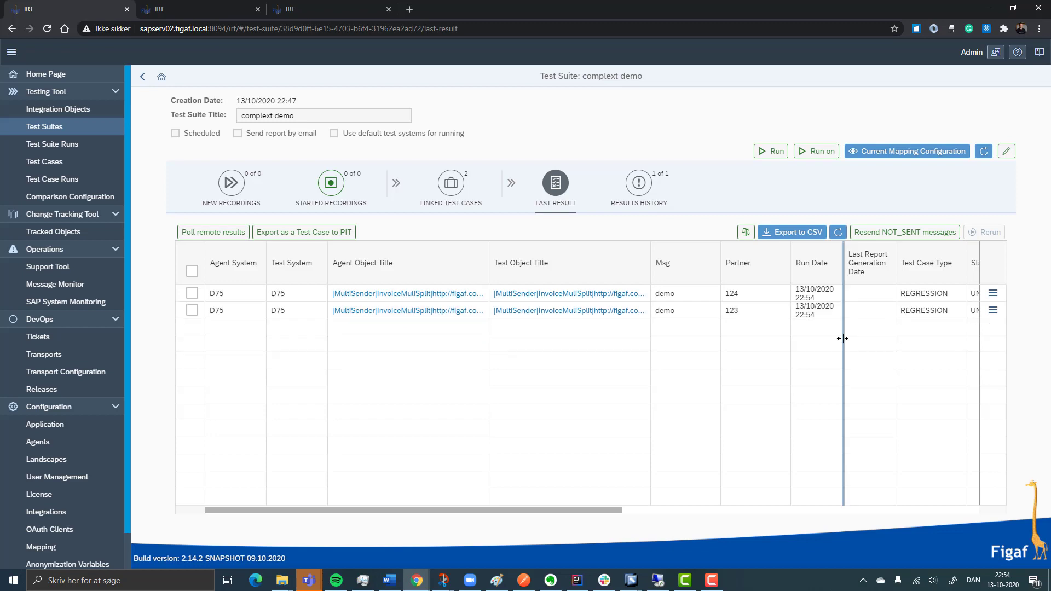
click(840, 232)
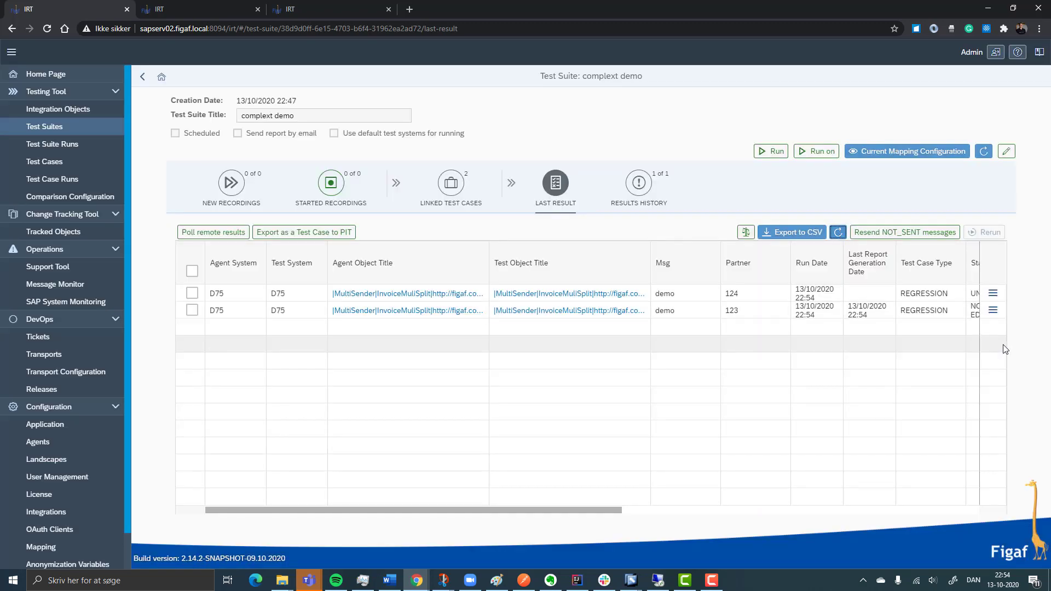
Review the message results of the partner 123 test run and return to the complext demo suite
click(992, 309)
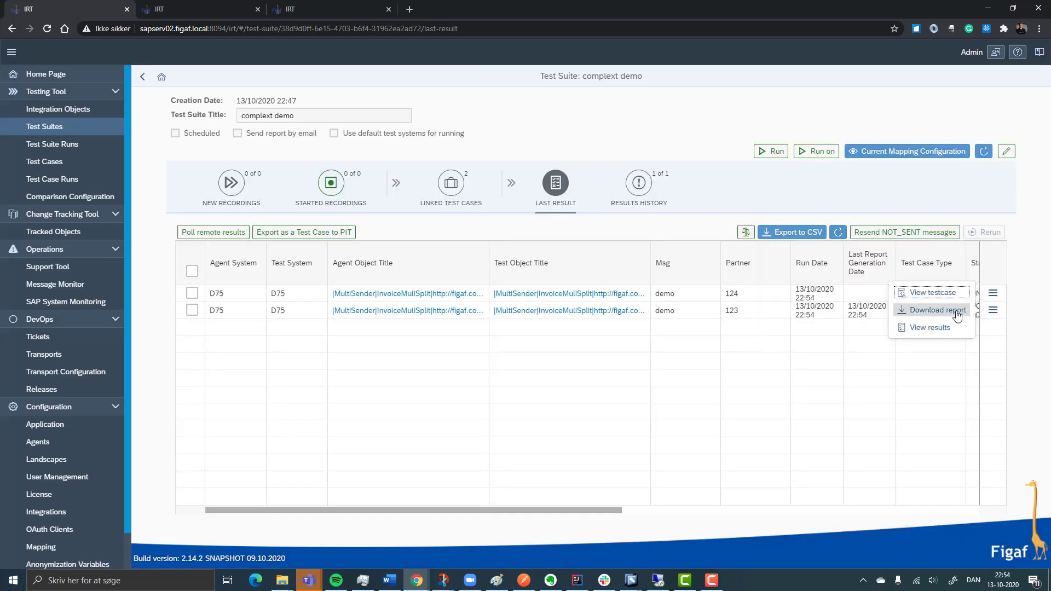
click(914, 331)
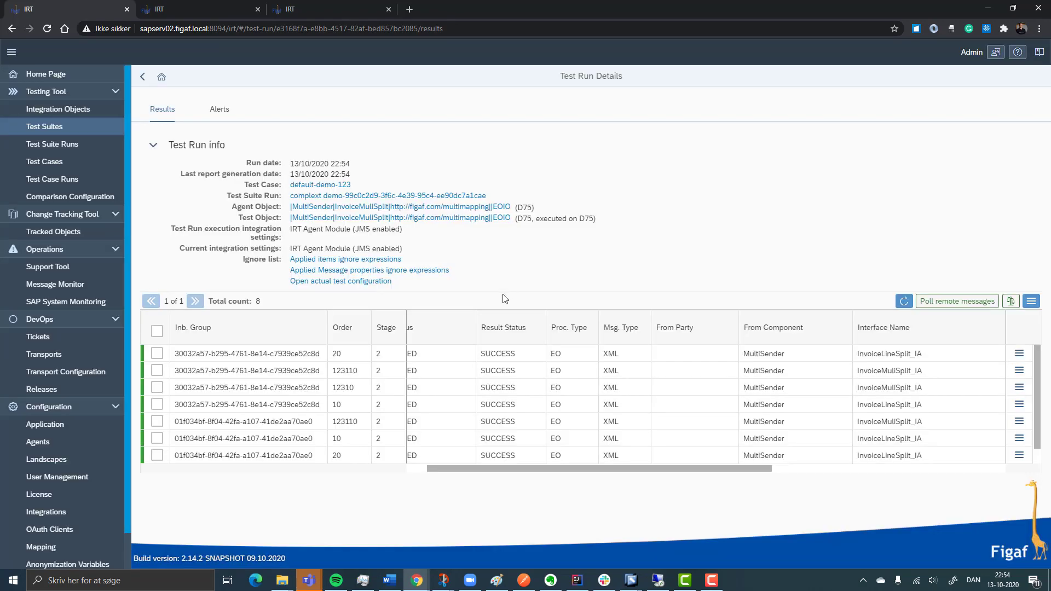
scroll(498, 429, down, 1)
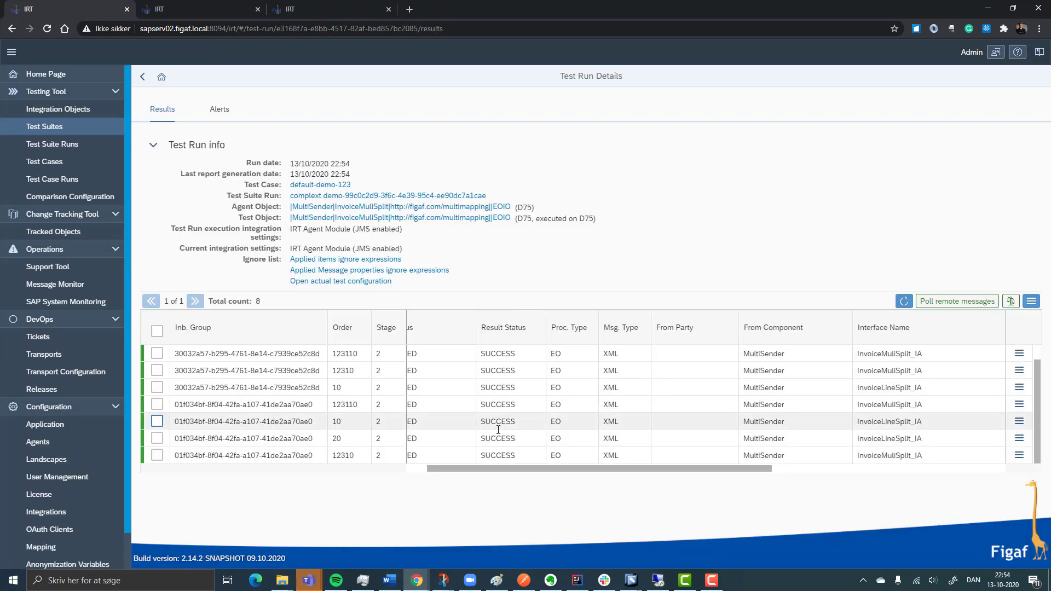
scroll(498, 430, up, 1)
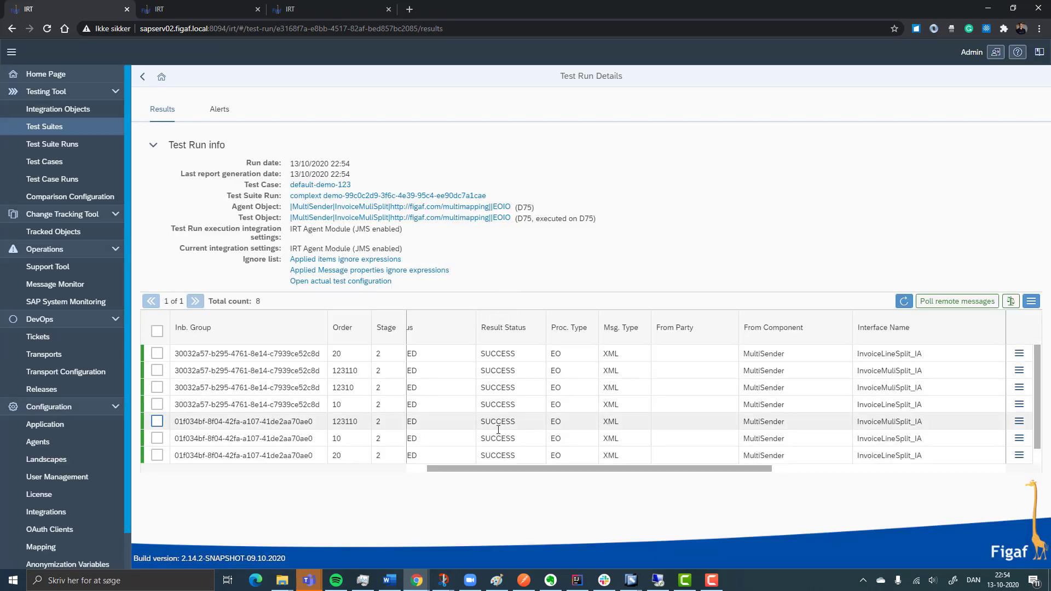
click(140, 76)
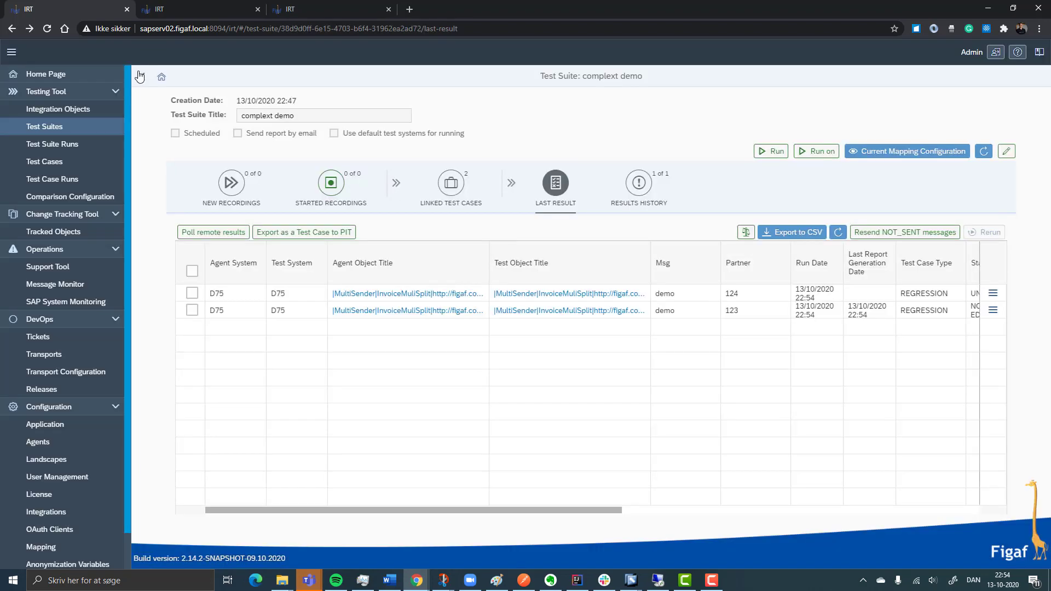
Refresh the suite's last results, check both test runs' status columns, and open the suite's results history
click(839, 233)
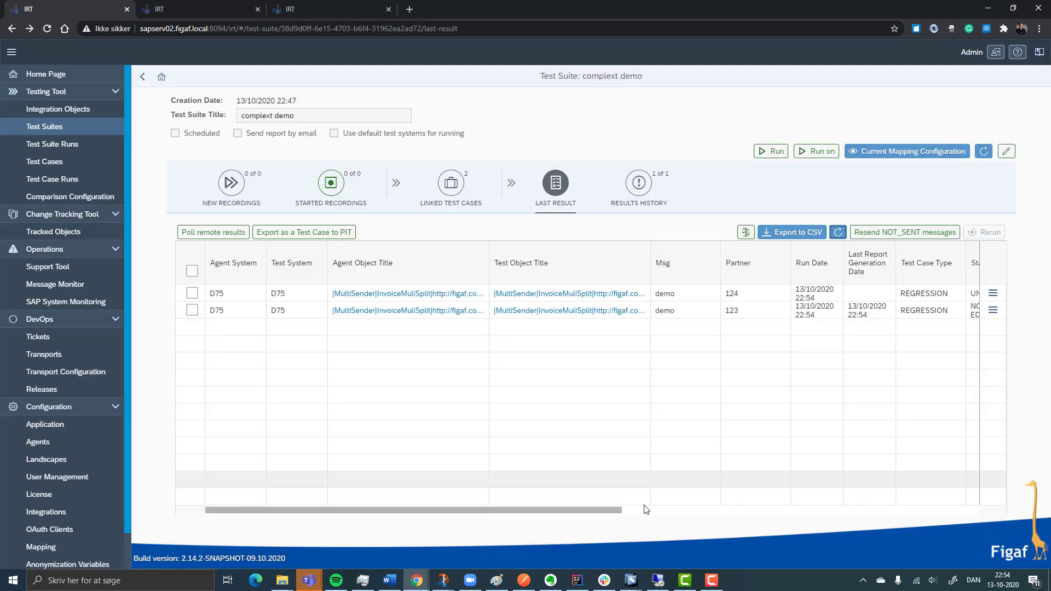
click(642, 509)
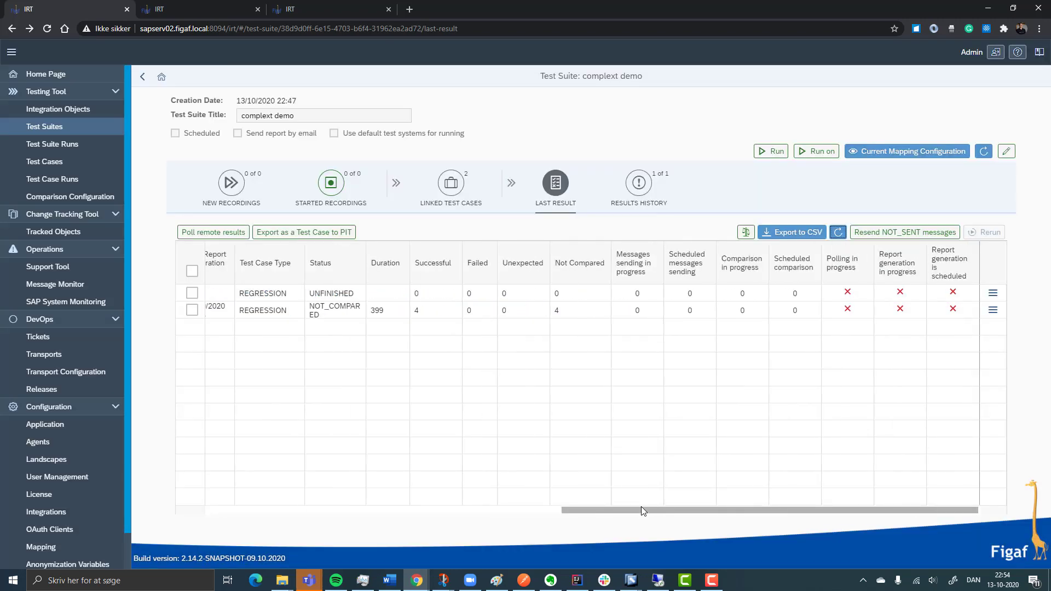
drag(641, 507, 495, 492)
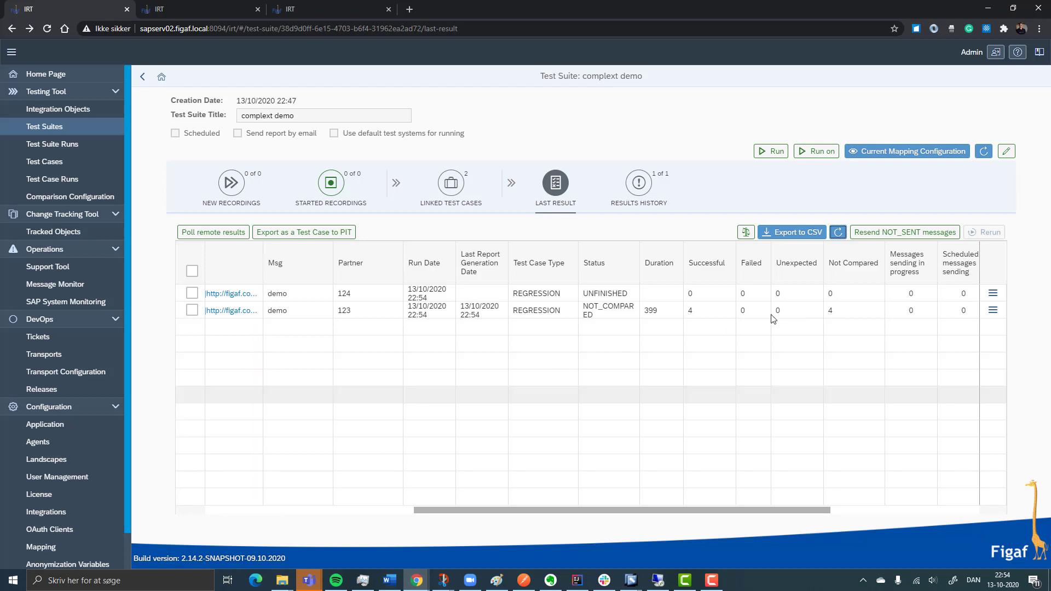
click(839, 232)
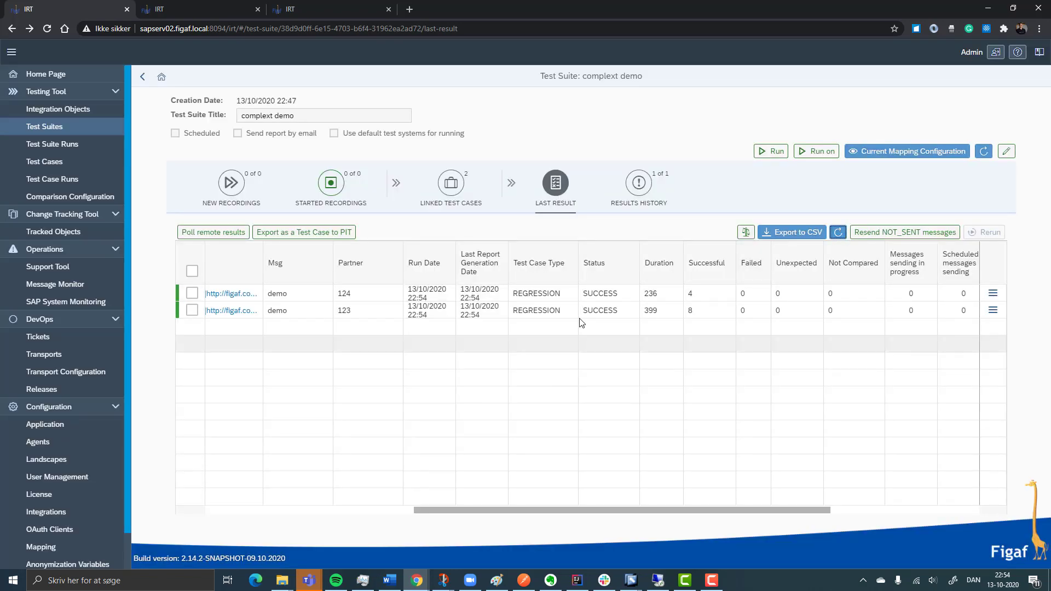
click(635, 192)
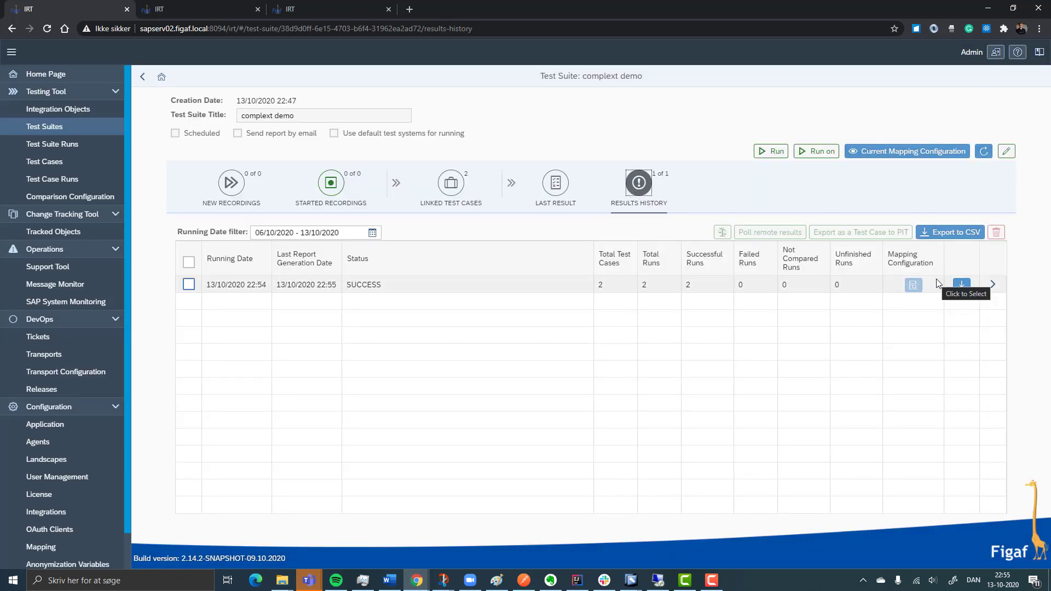
From the suite's linked test cases, review the recording and test configuration of partner 123's integration object, and return to the list
click(449, 183)
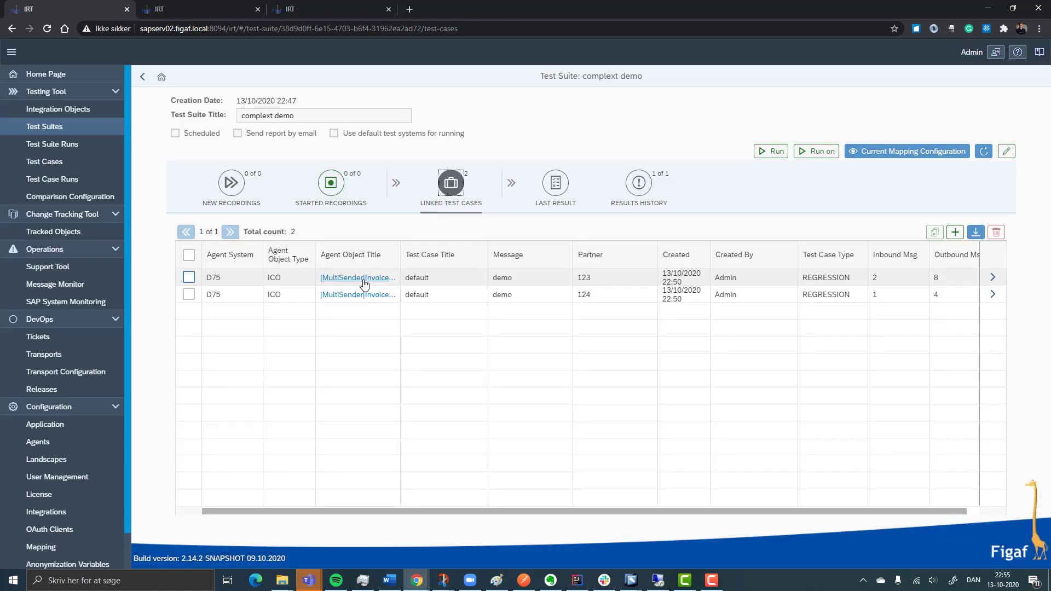
click(363, 279)
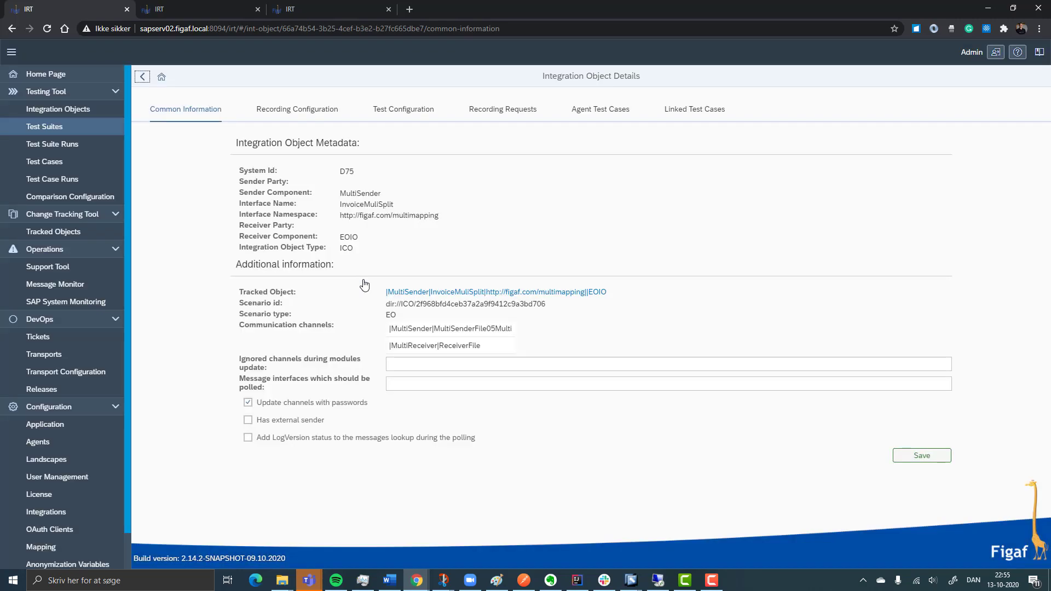
click(319, 121)
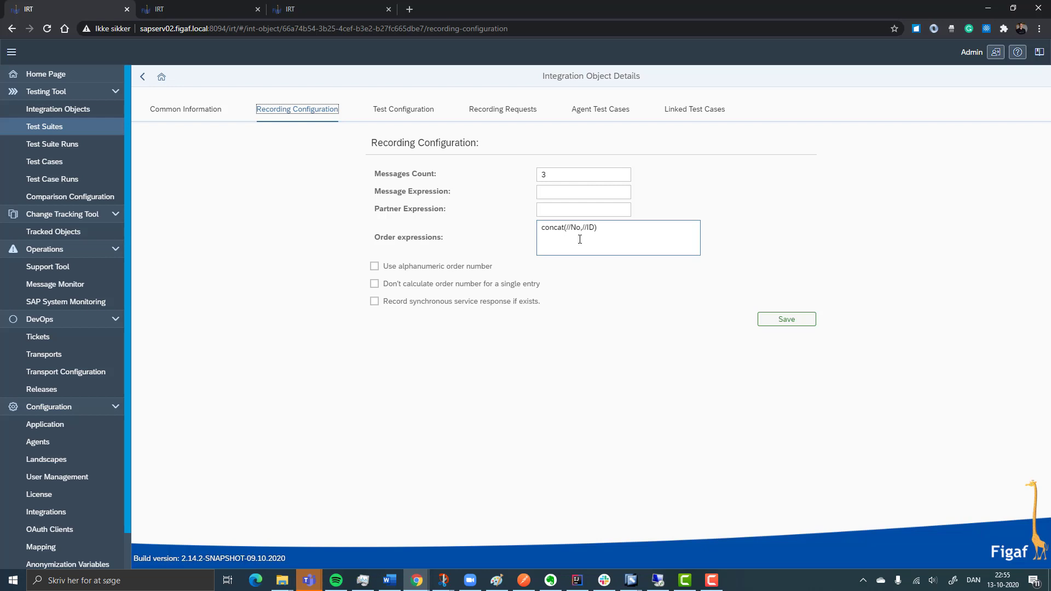
click(436, 109)
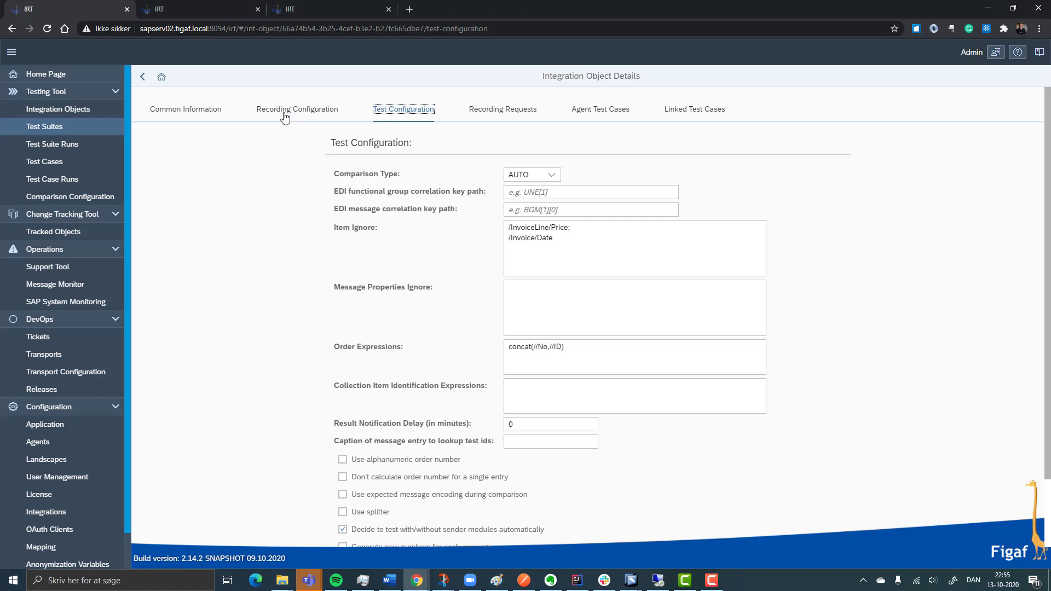
double_click(142, 76)
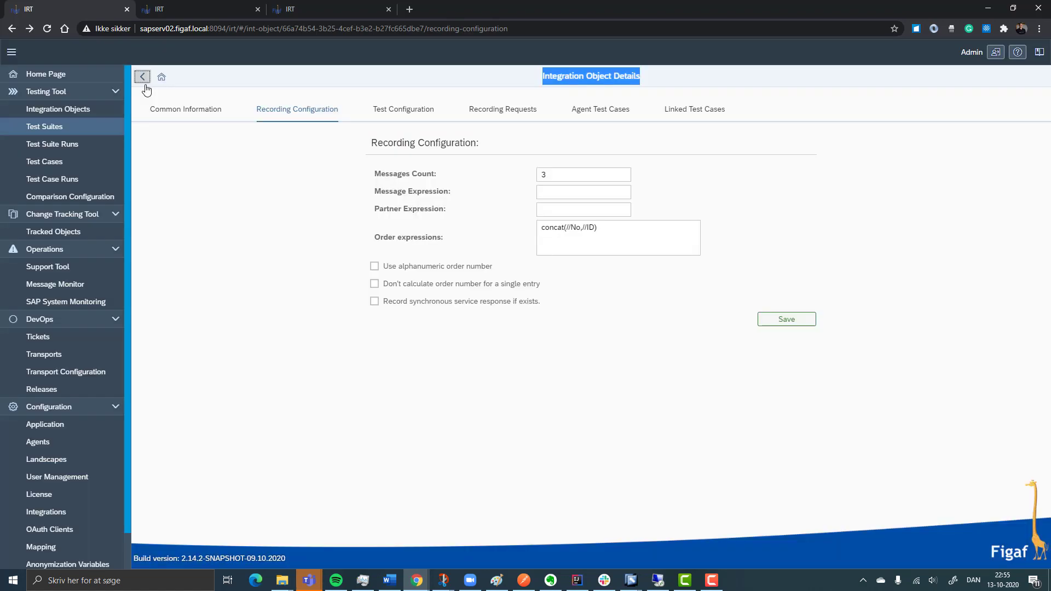
click(143, 76)
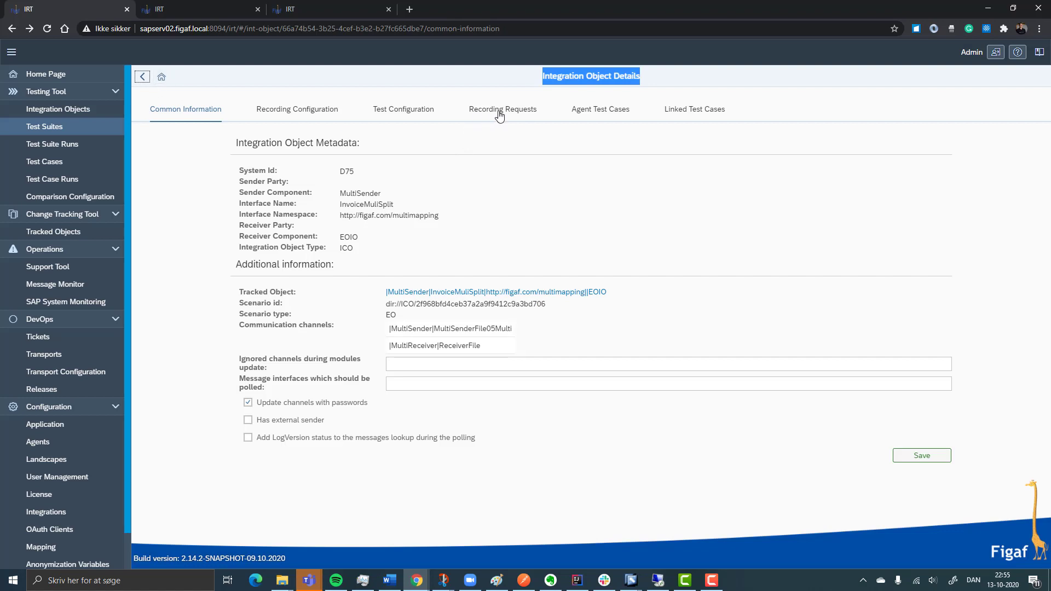
click(143, 78)
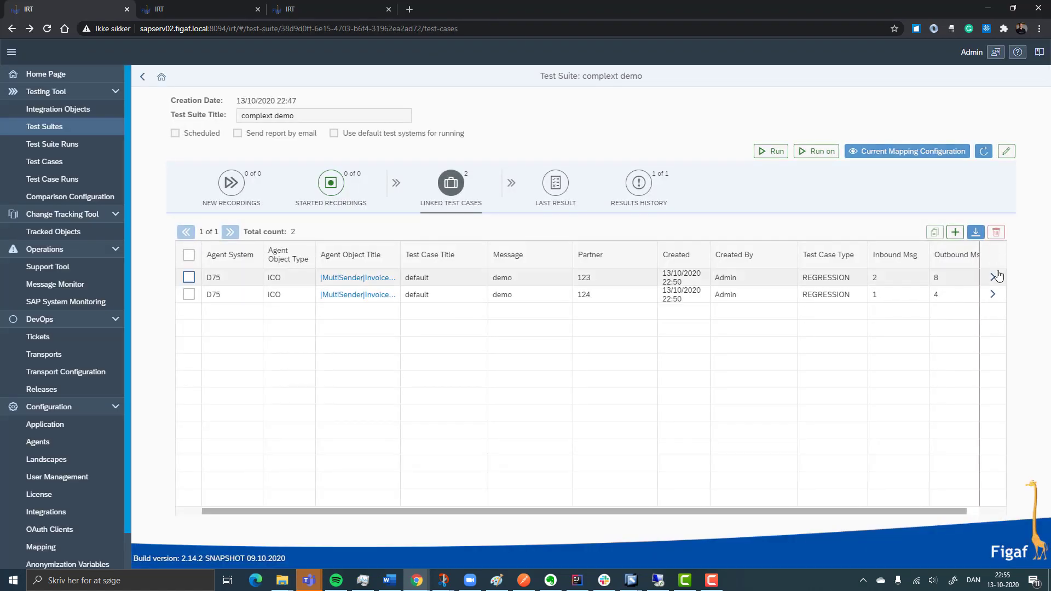
Recalculate the ordering numbers for the messages of the linked partner 123 test case
click(995, 277)
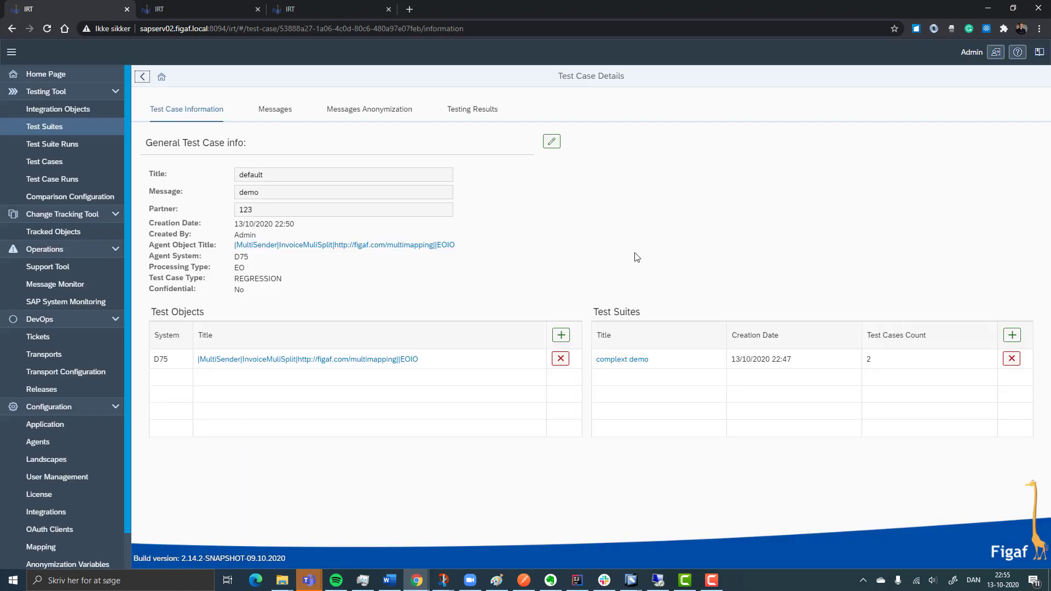
click(272, 108)
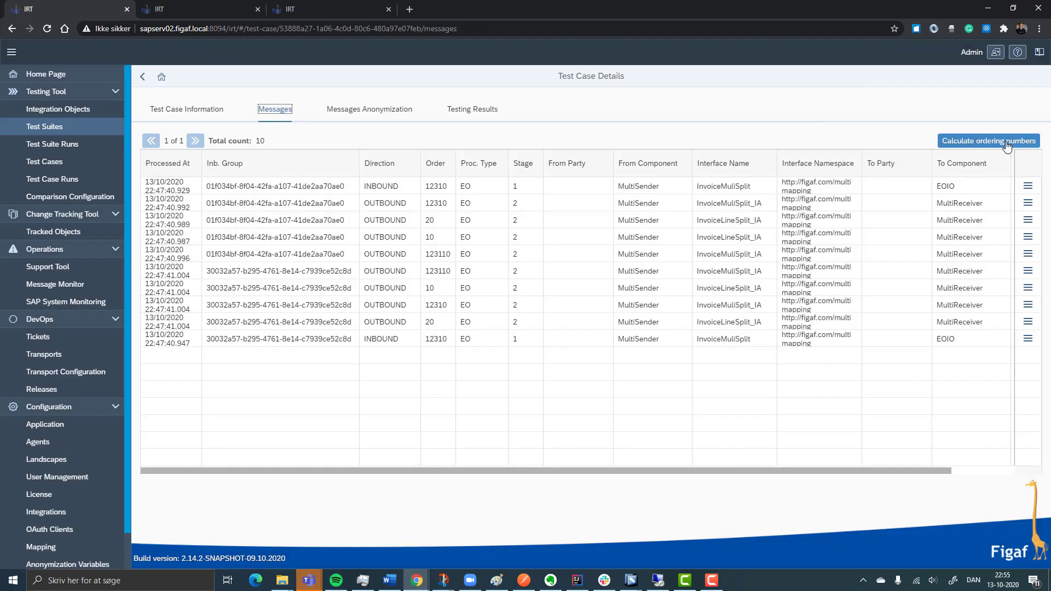
click(1005, 144)
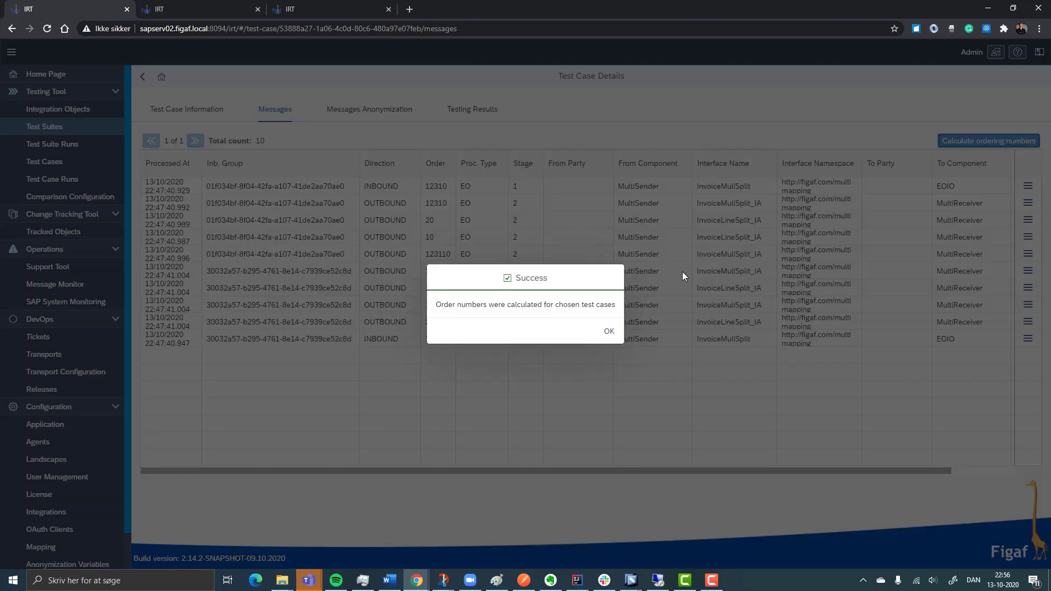
click(609, 332)
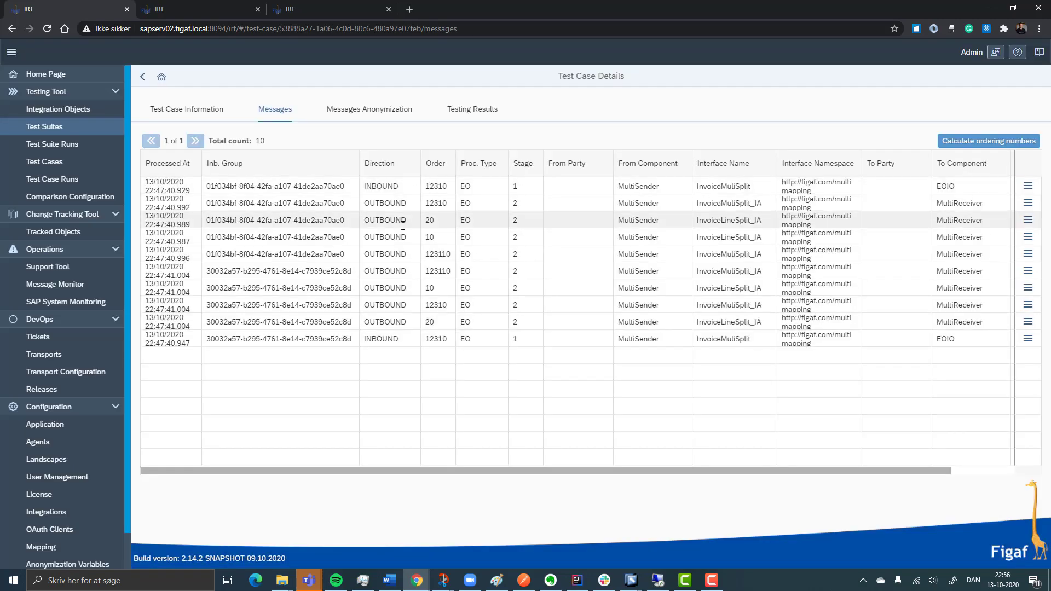